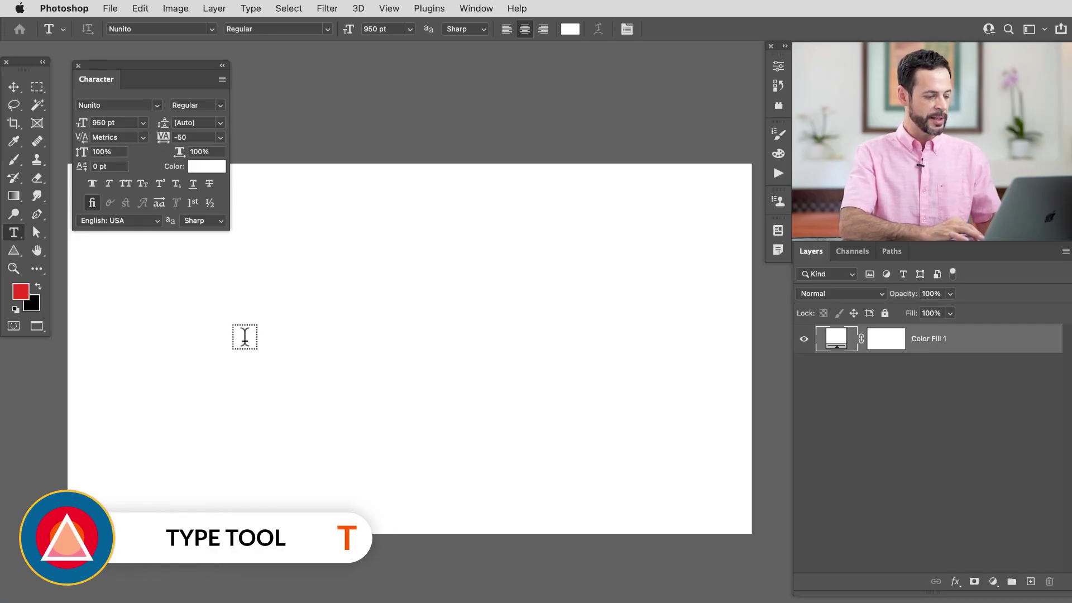
Type the word FLORIST as a new text layer on the canvas
left_click(247, 341)
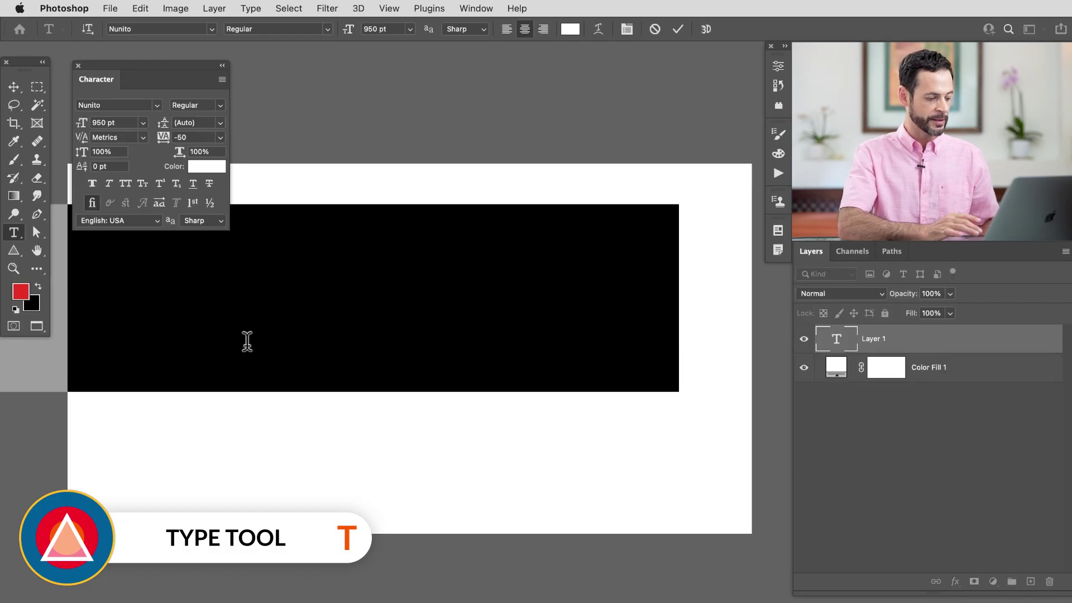
key("BackSpace")
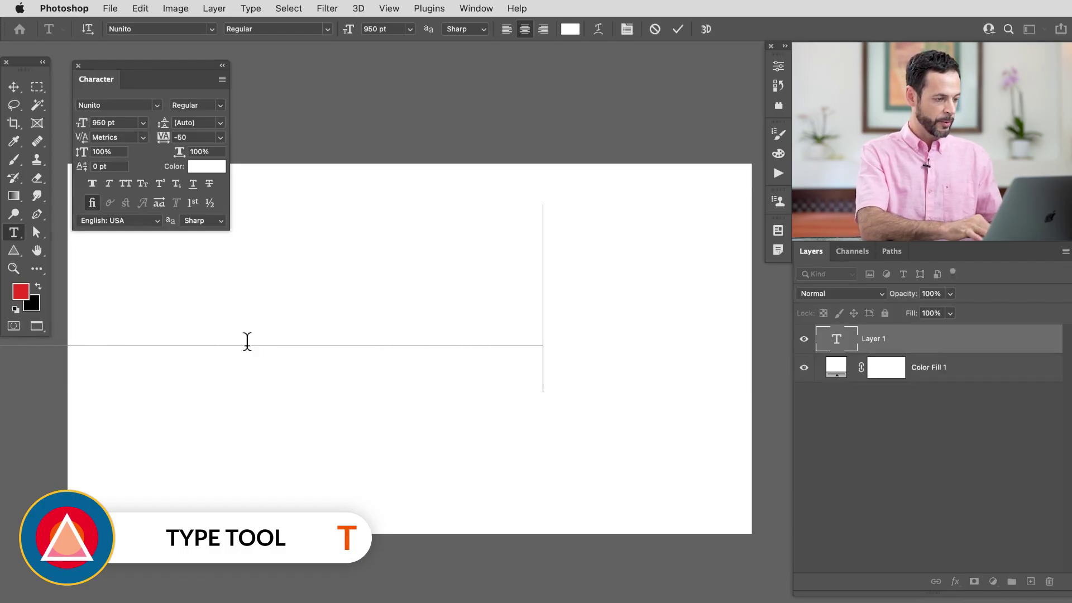
type("FLORIST")
key("super+Return")
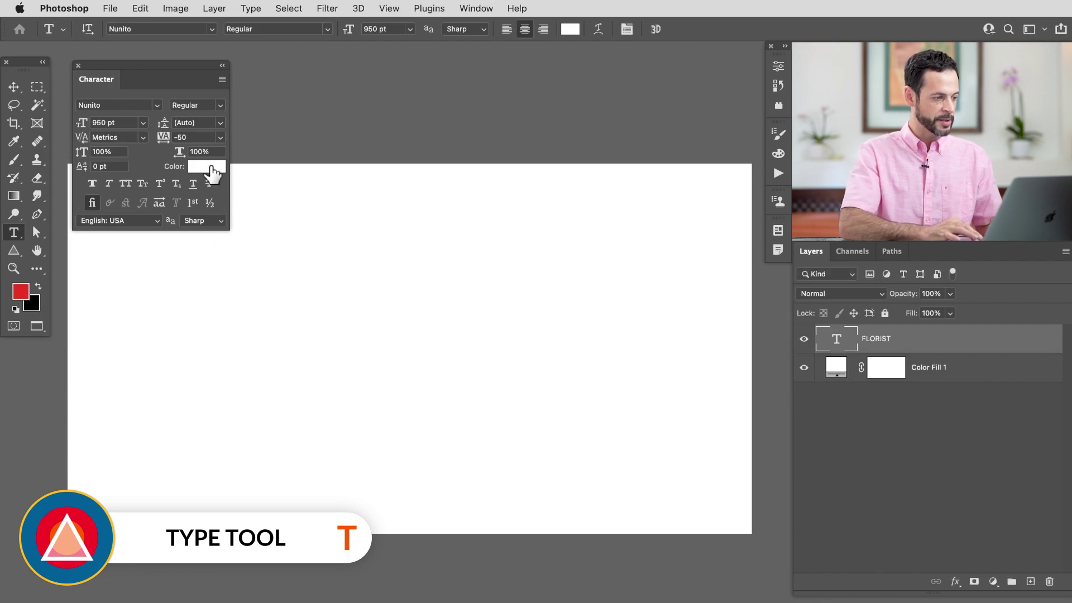
Colour the FLORIST text black and move it to the canvas centre
left_click(212, 168)
left_click_drag(196, 450, 126, 600)
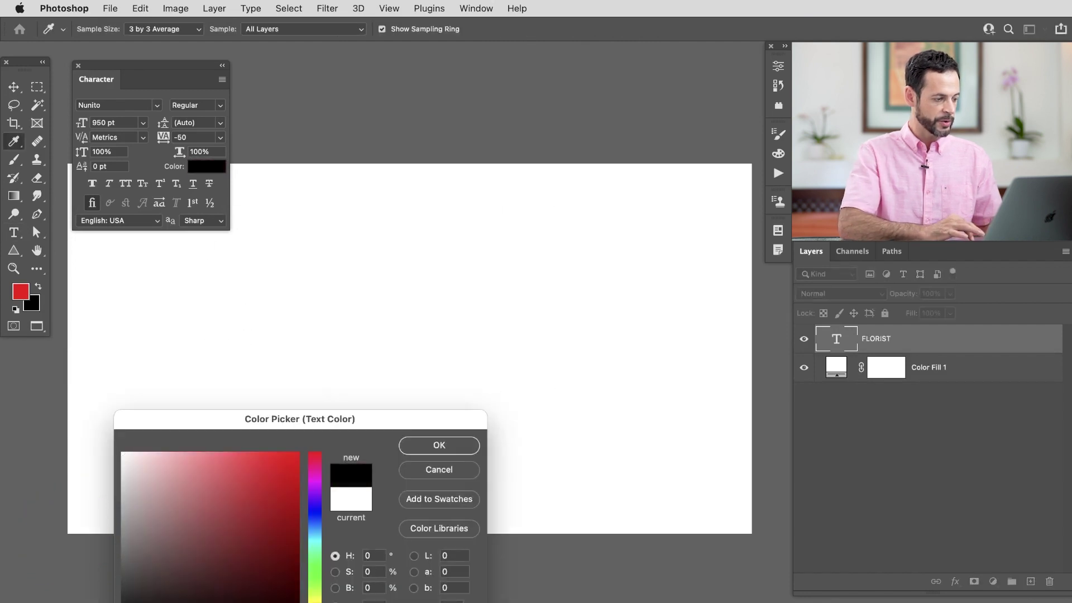
left_click(469, 446)
key("v")
left_click_drag(391, 333, 536, 386)
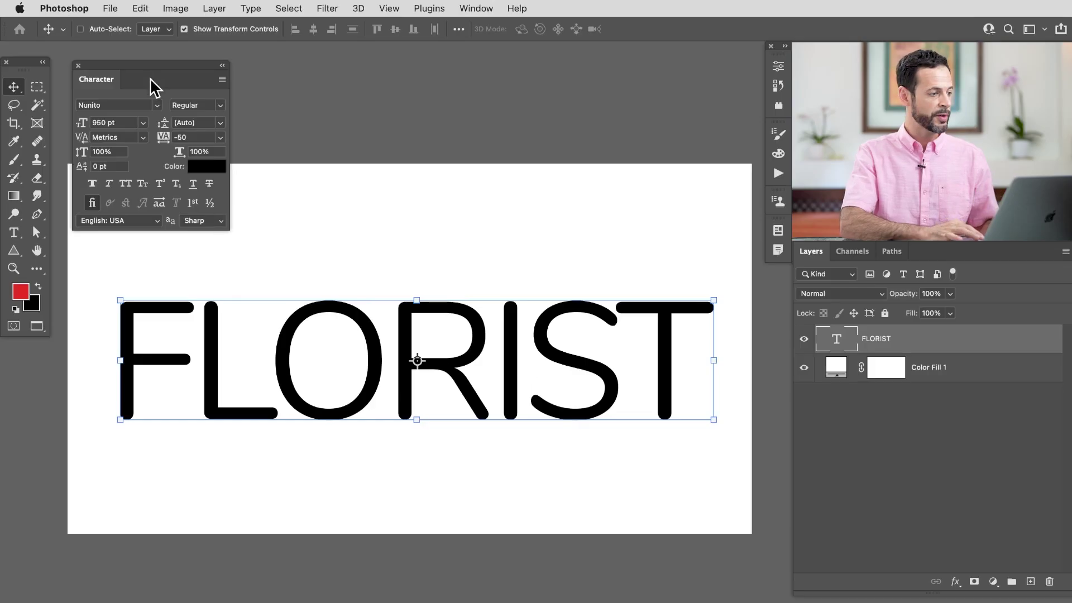
Switch the FLORIST text to the Azo Sans Uber font
left_click(137, 105)
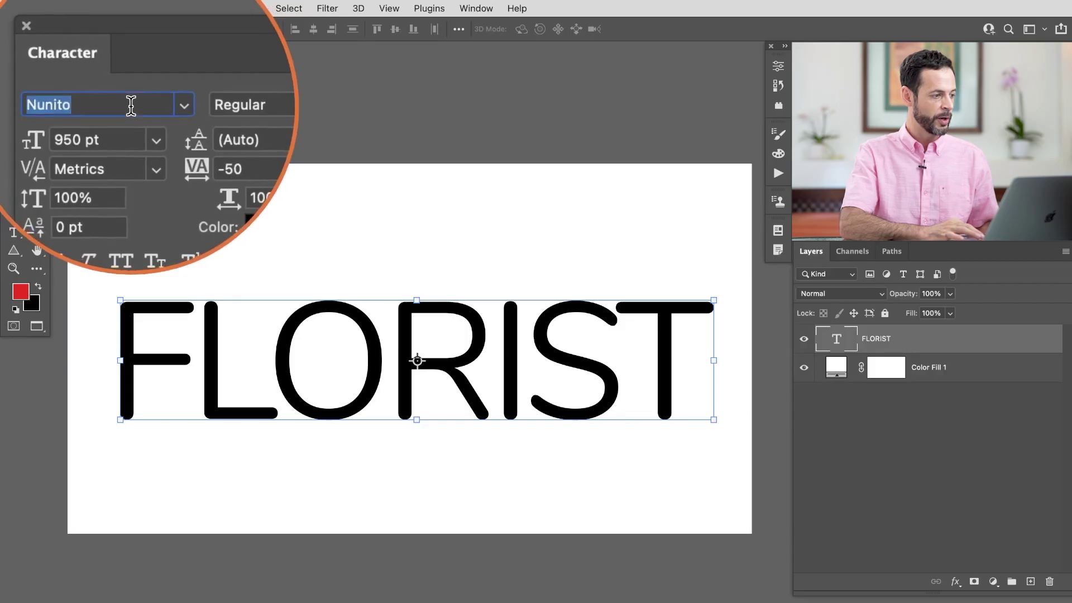
left_click(157, 105)
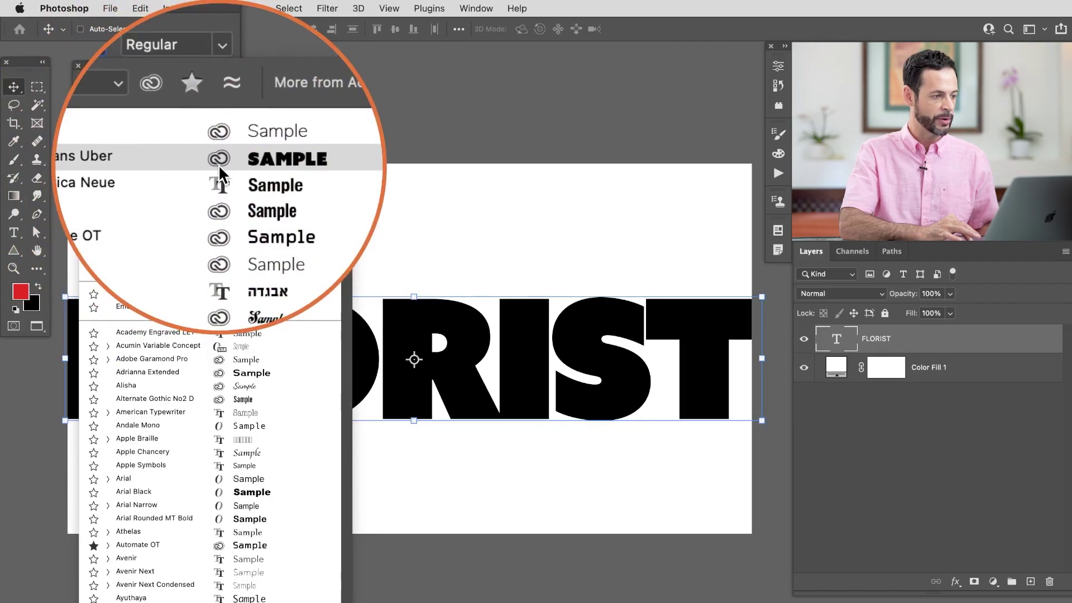
left_click(159, 163)
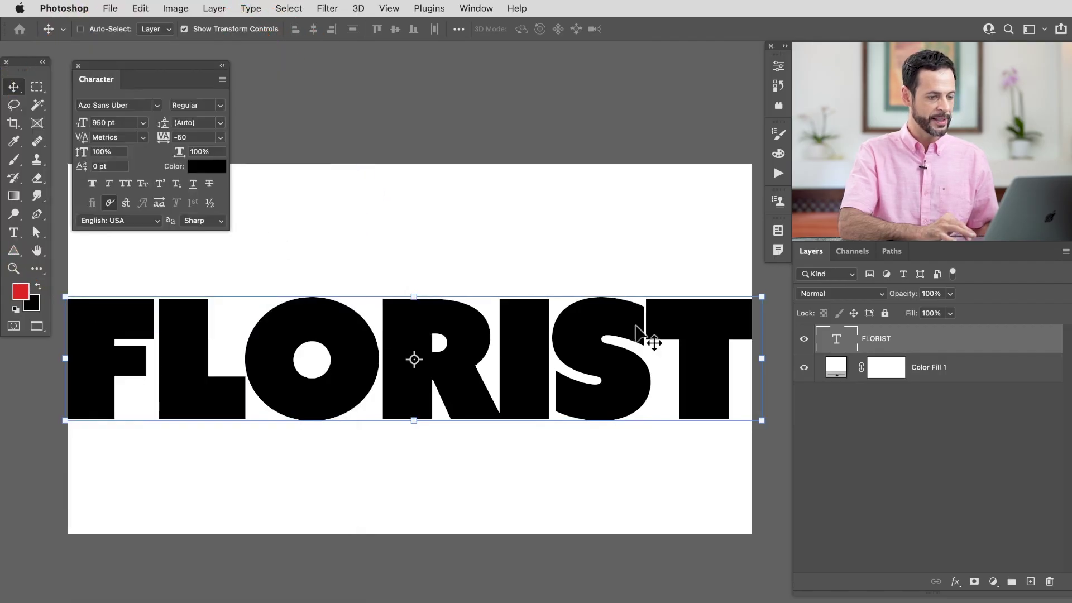
Scale FLORIST down to about 783.94 pt and centre it on the canvas
left_click_drag(761, 296, 617, 331)
key("Return")
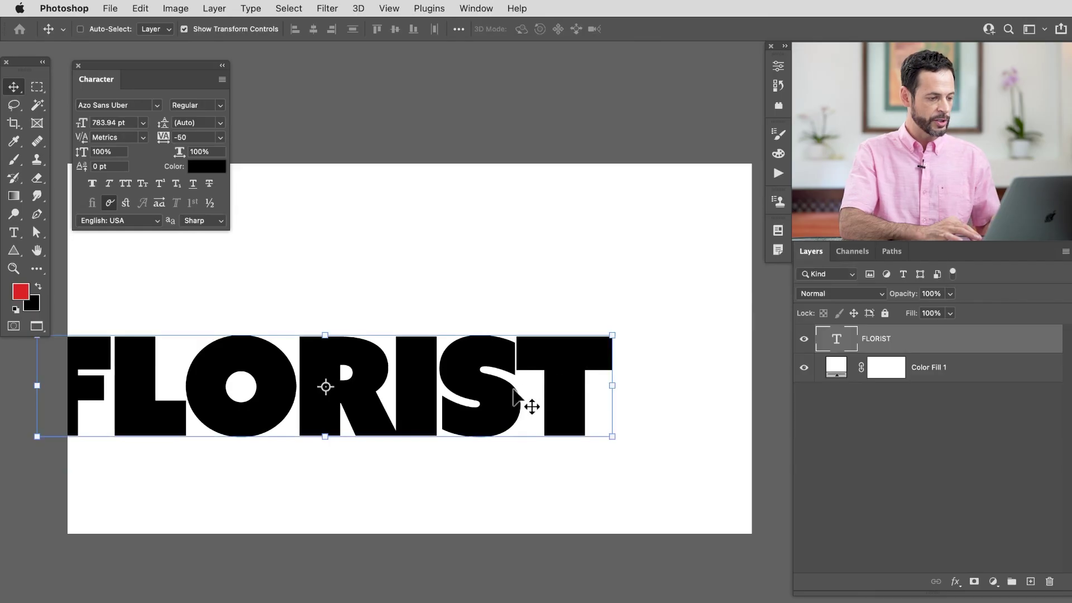
left_click_drag(514, 390, 597, 345)
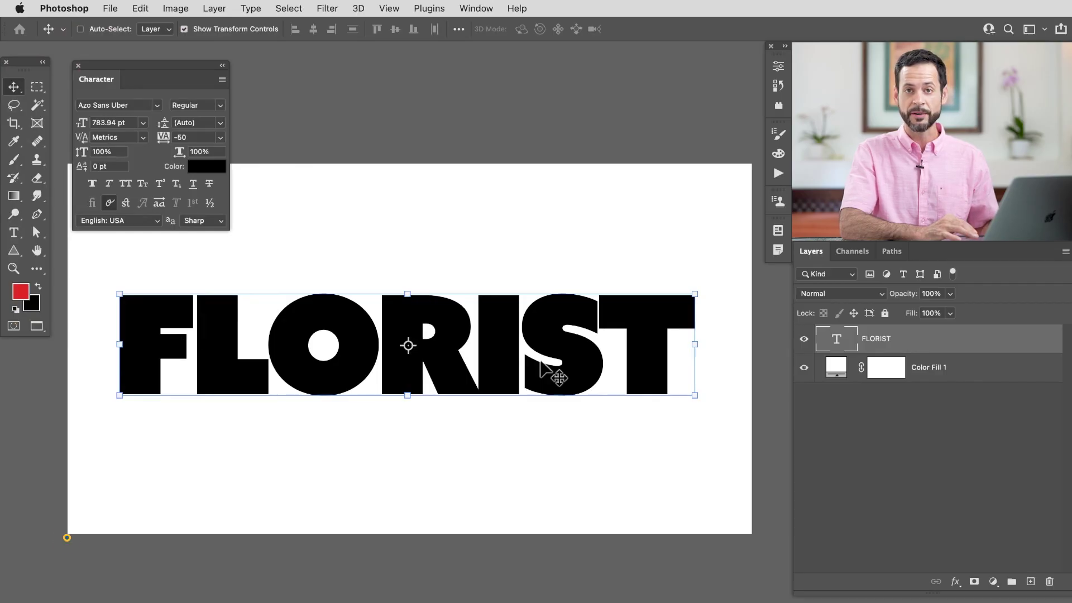
Drag the purple tulip bouquet photo into the FLORIST document as Layer 1 above the text
key("f")
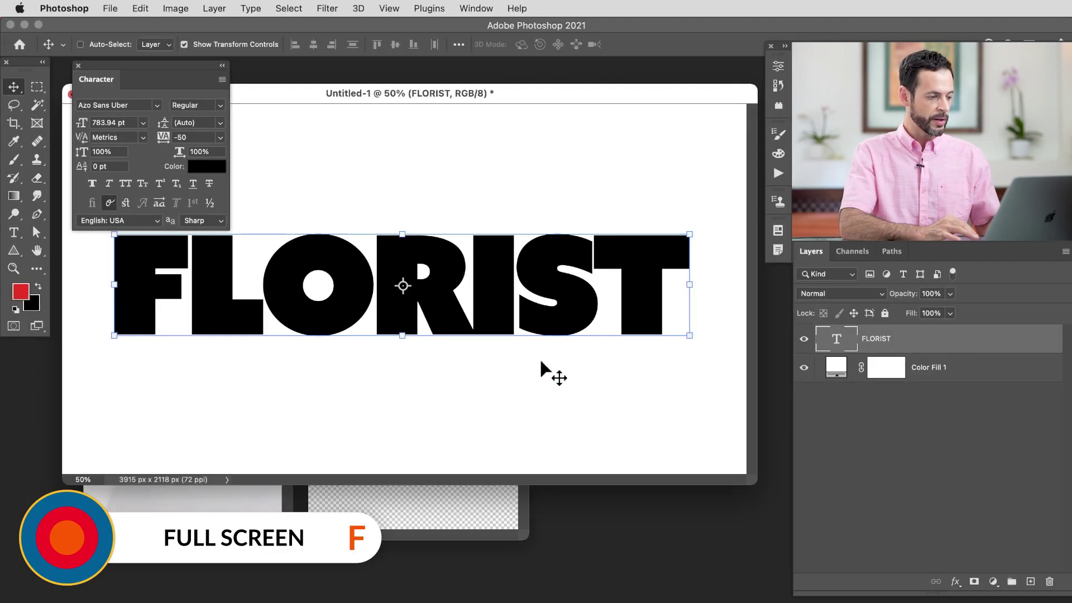
left_click(259, 497)
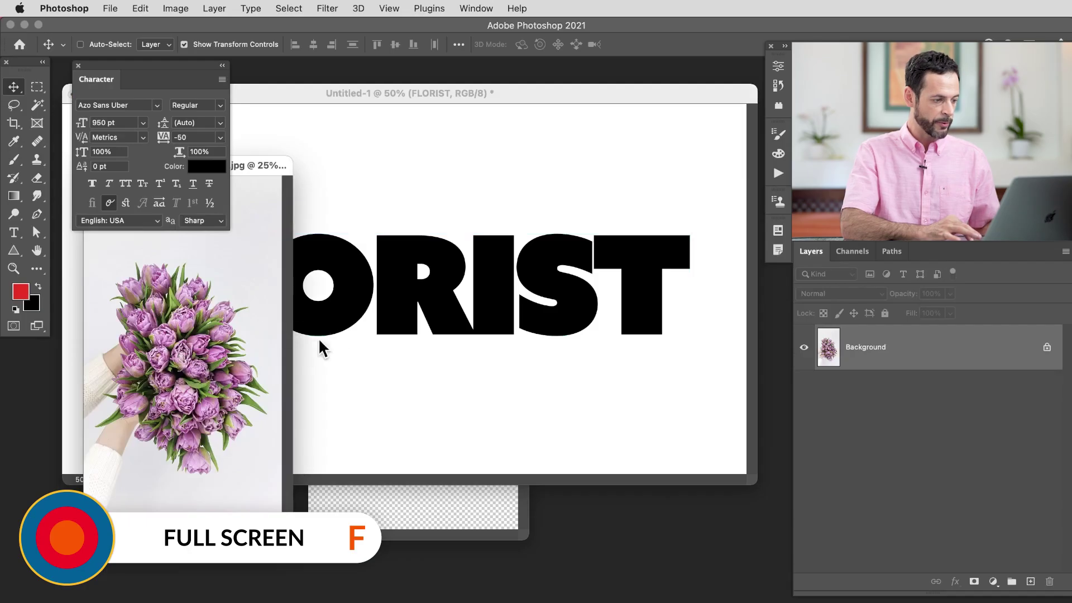
left_click_drag(320, 348, 386, 332)
left_click_drag(433, 274, 426, 239)
key("f")
left_click_drag(542, 379, 446, 369)
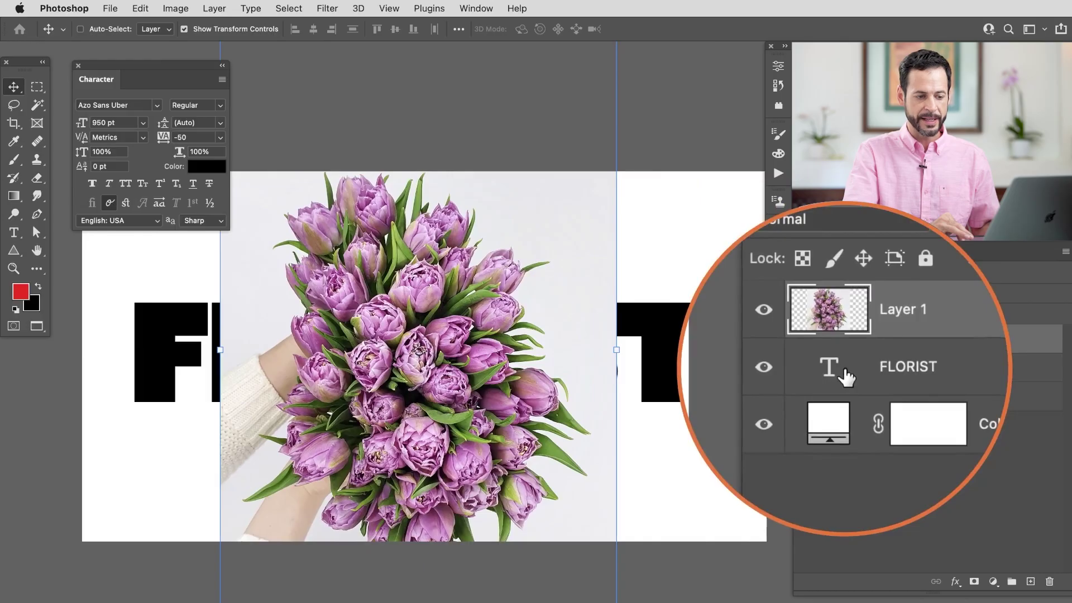
Clip Layer 1's tulip photo to FLORIST and shift it left so flowers fill FLOR
right_click(903, 338)
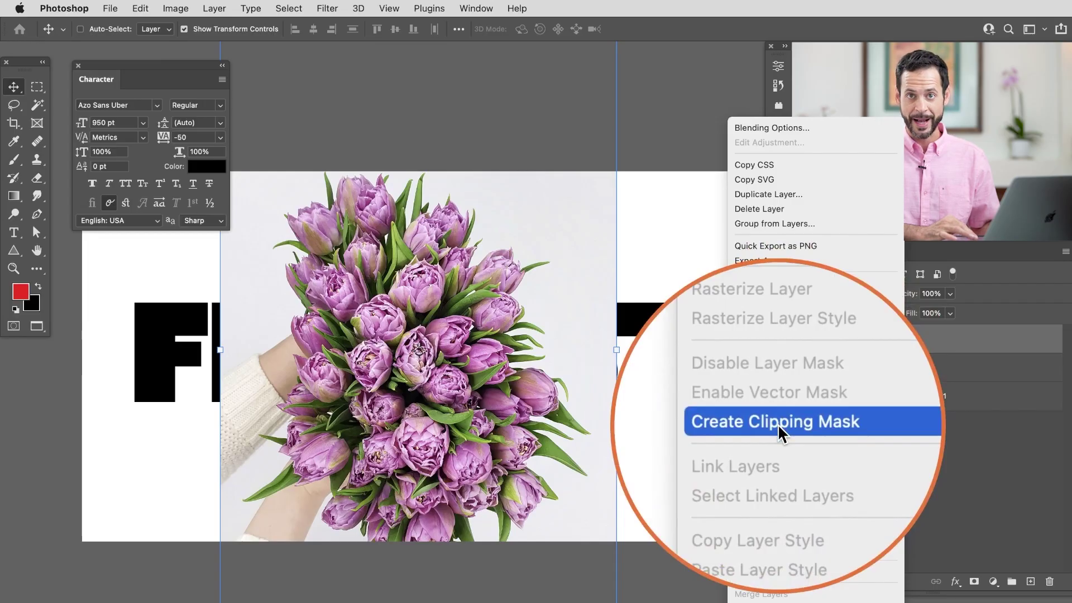
left_click(778, 424)
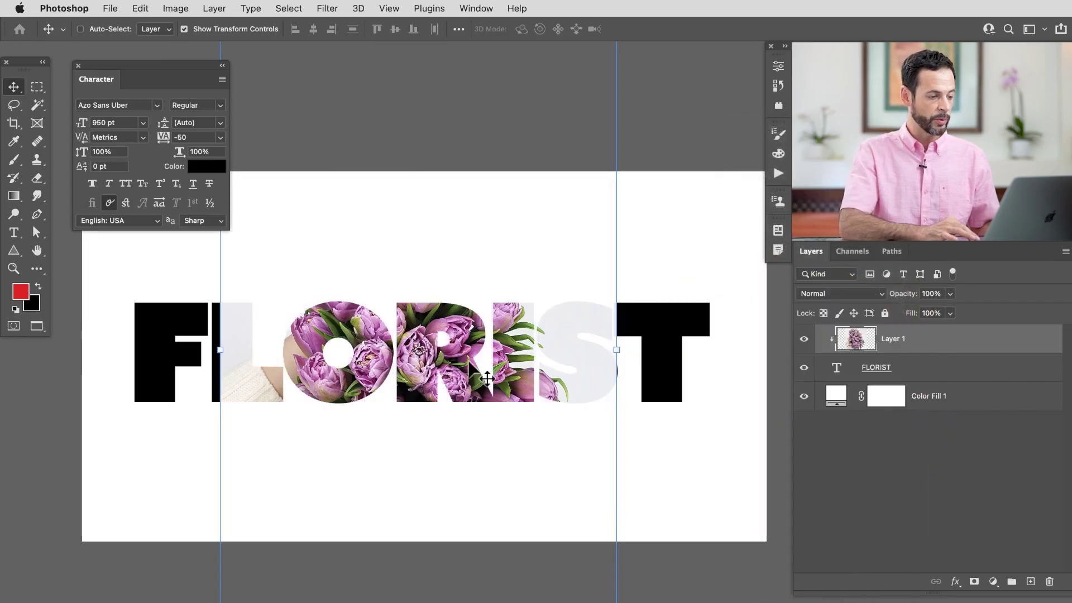
left_click_drag(470, 362, 343, 360)
Scale the tulip photo to 137% and position it so flowers reach through RI
key("super+t")
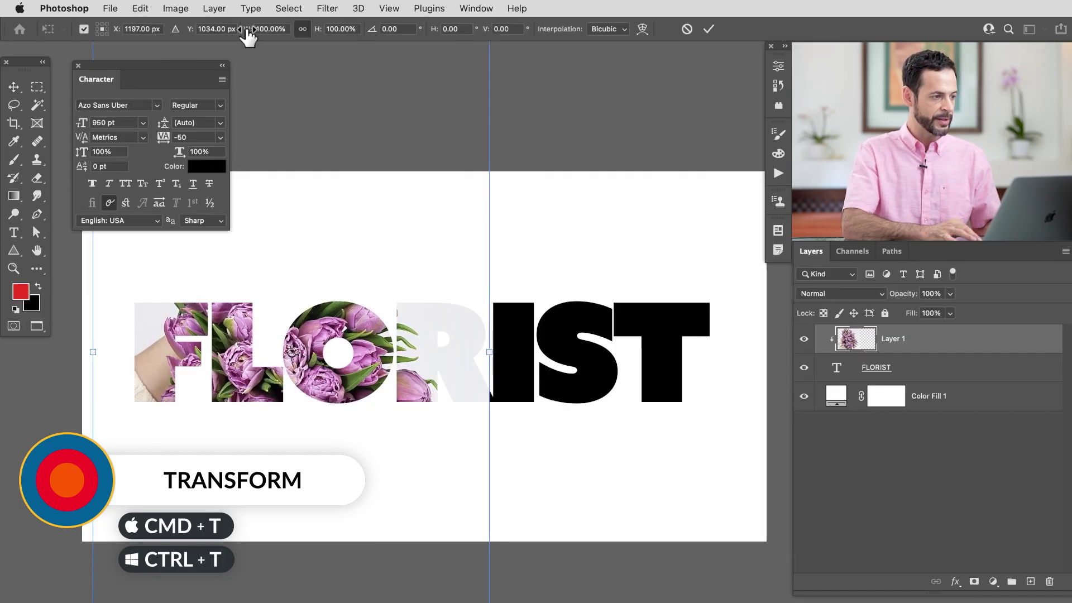
left_click_drag(247, 37, 273, 38)
left_click_drag(464, 319, 461, 328)
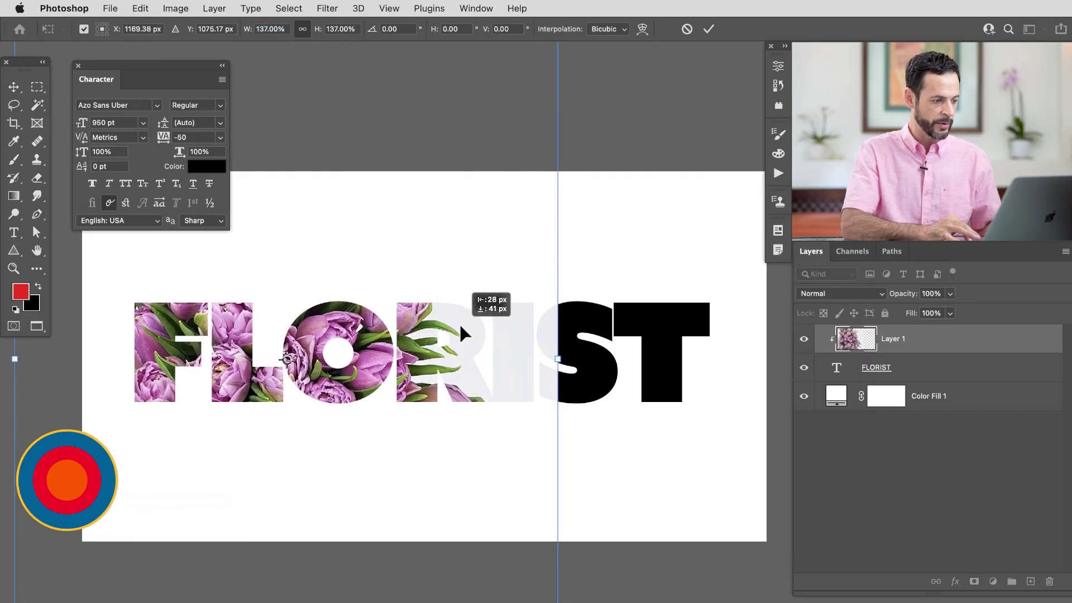
key("Return")
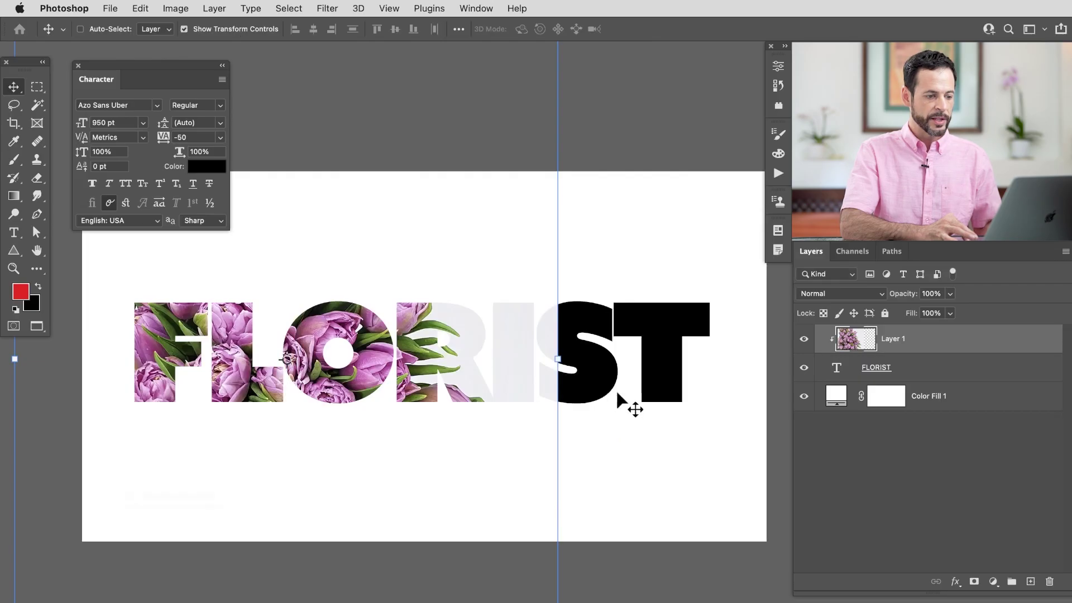
Duplicate the tulip layer as Layer 1 copy and clip it to FLORIST too
key("super")
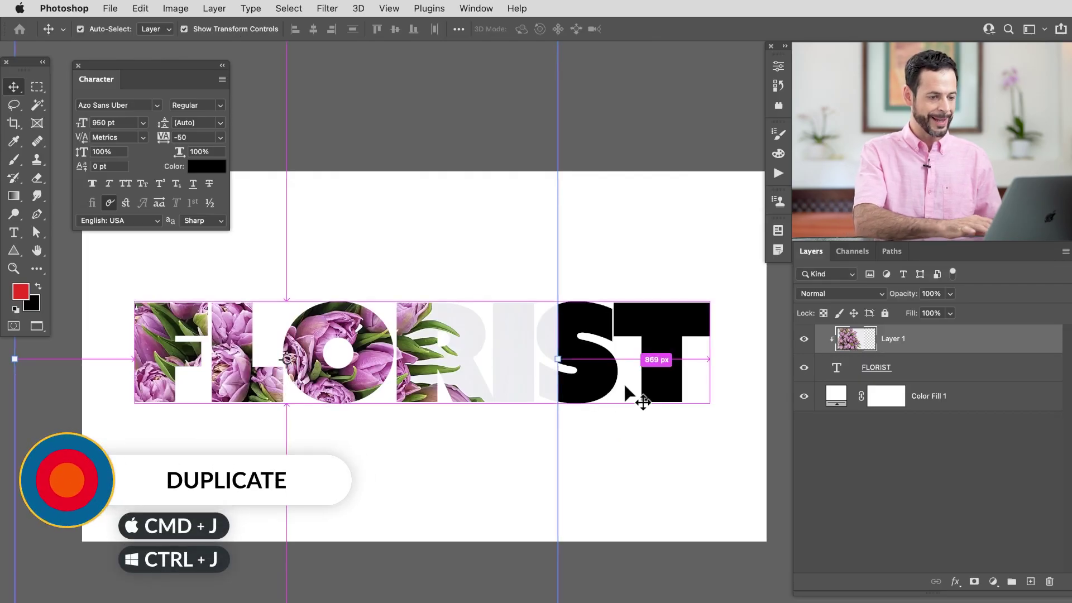
key("super+j")
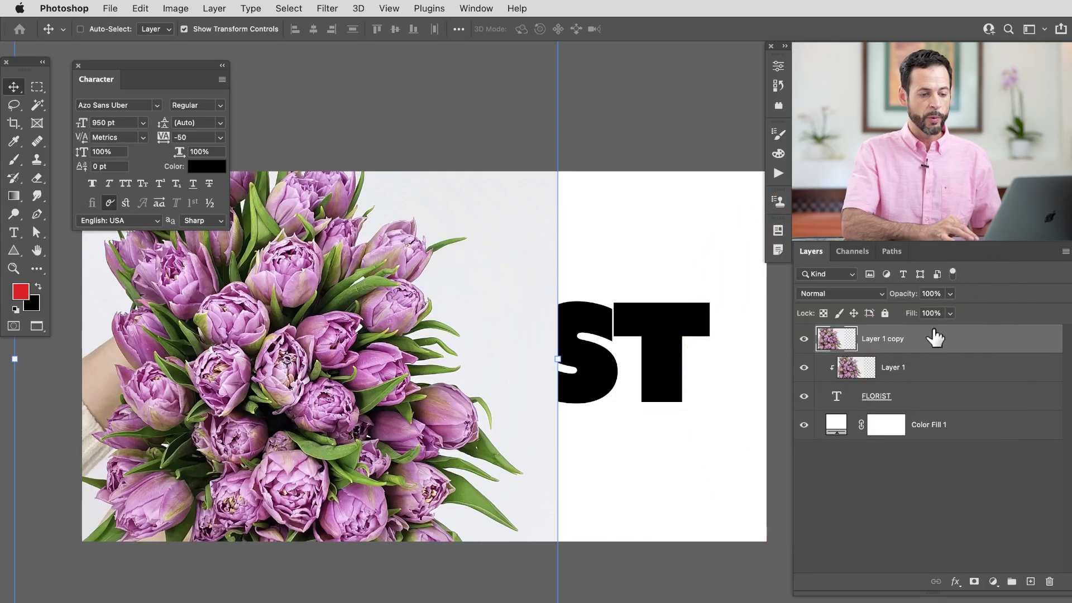
right_click(935, 344)
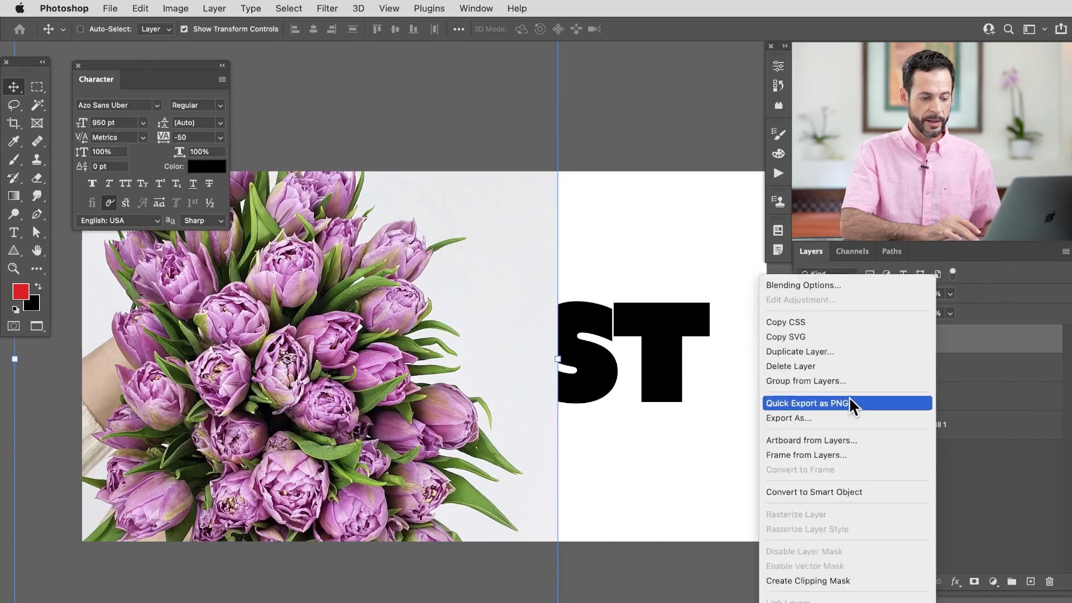
scroll(848, 396, "down", 5)
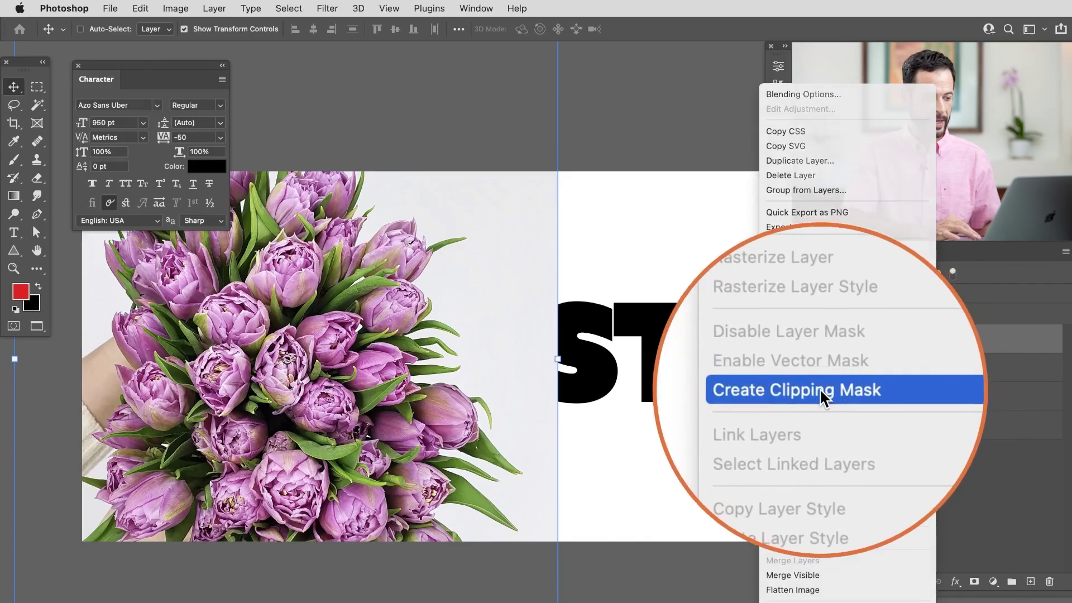
left_click(833, 389)
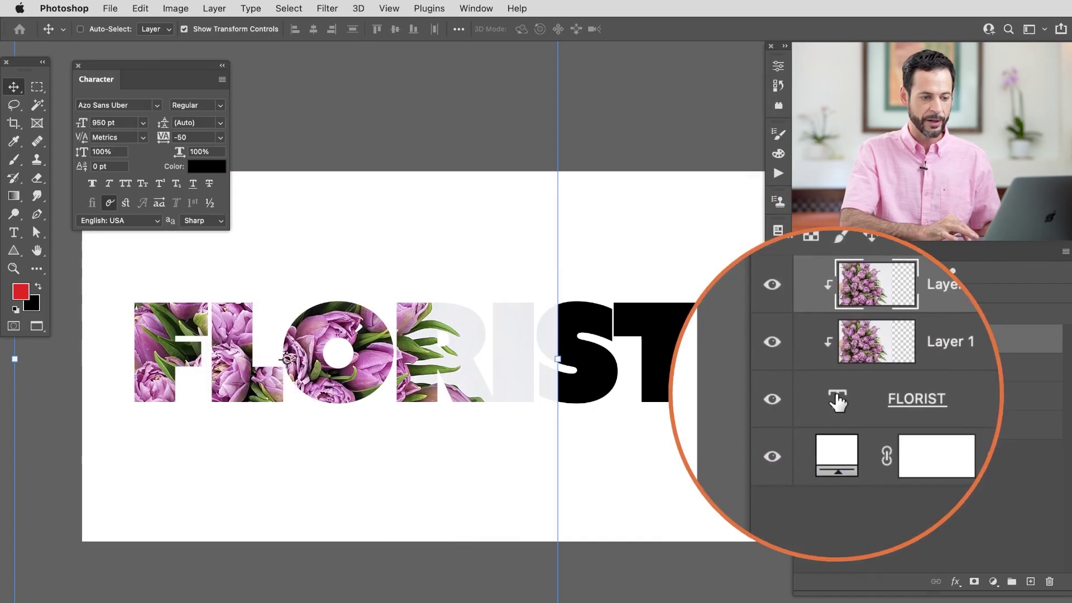
Slide Layer 1 copy right over RIST, toggling its visibility to compare
left_click_drag(385, 370, 476, 371)
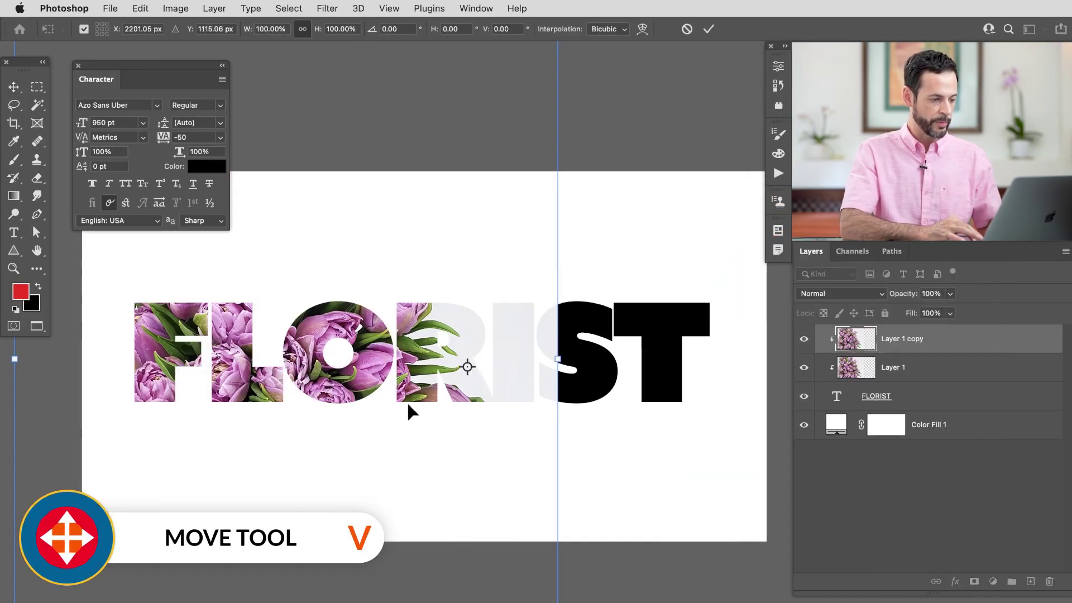
left_click_drag(407, 400, 668, 512)
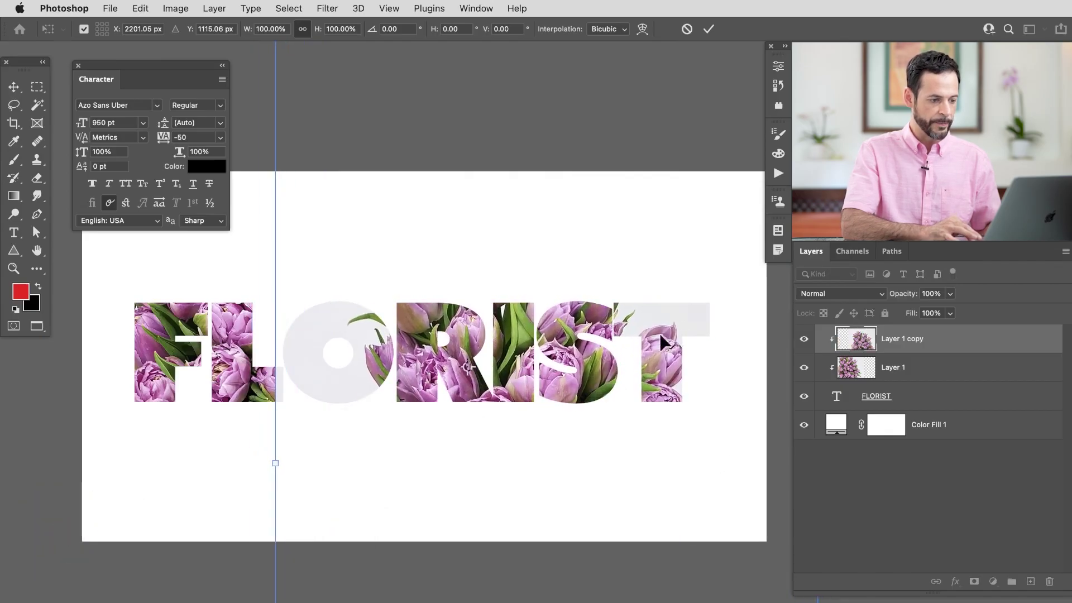
left_click_drag(650, 364, 682, 380)
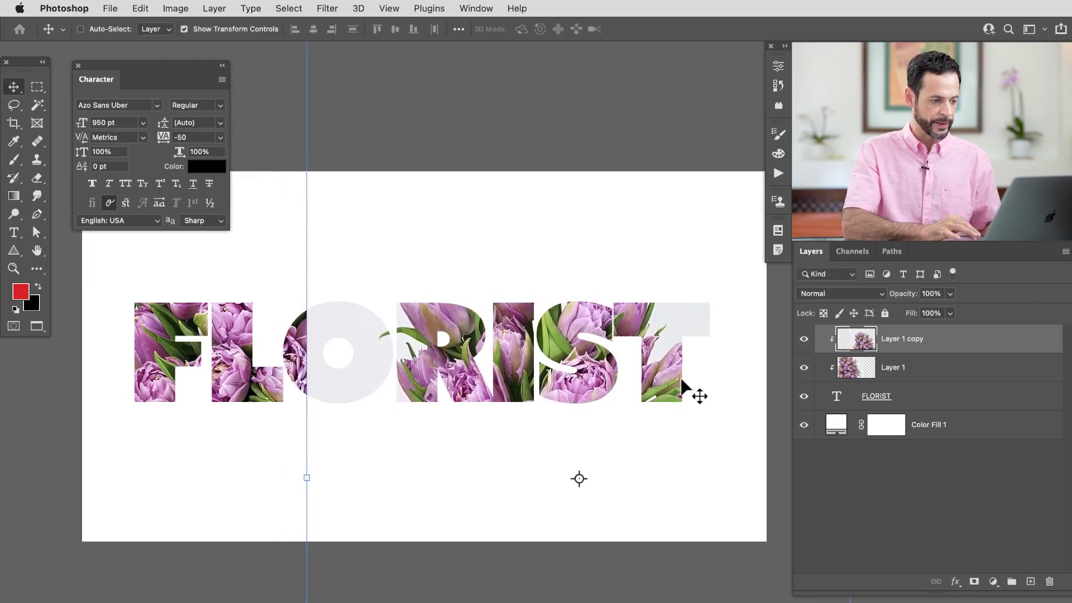
left_click(804, 341)
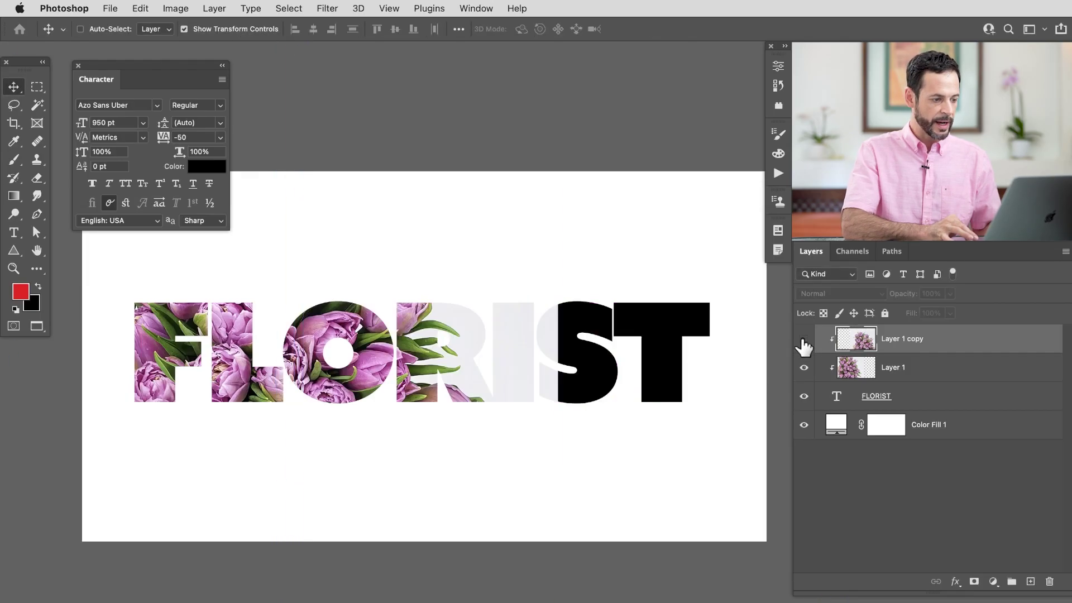
left_click(803, 341)
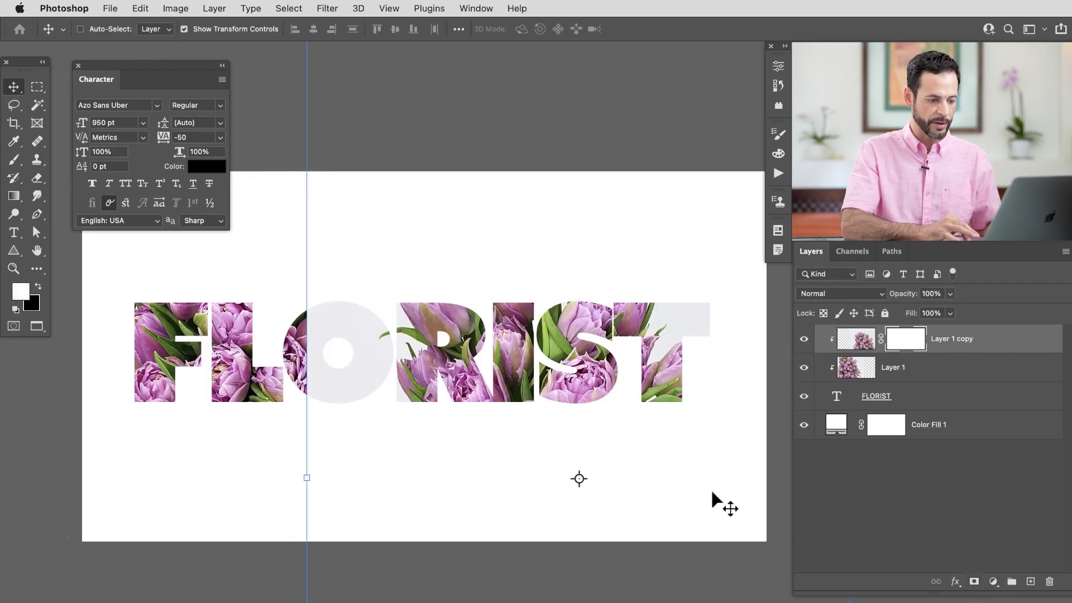
Fill a rectangle around the O on Layer 1 copy's mask with black, then check the blend
key("m")
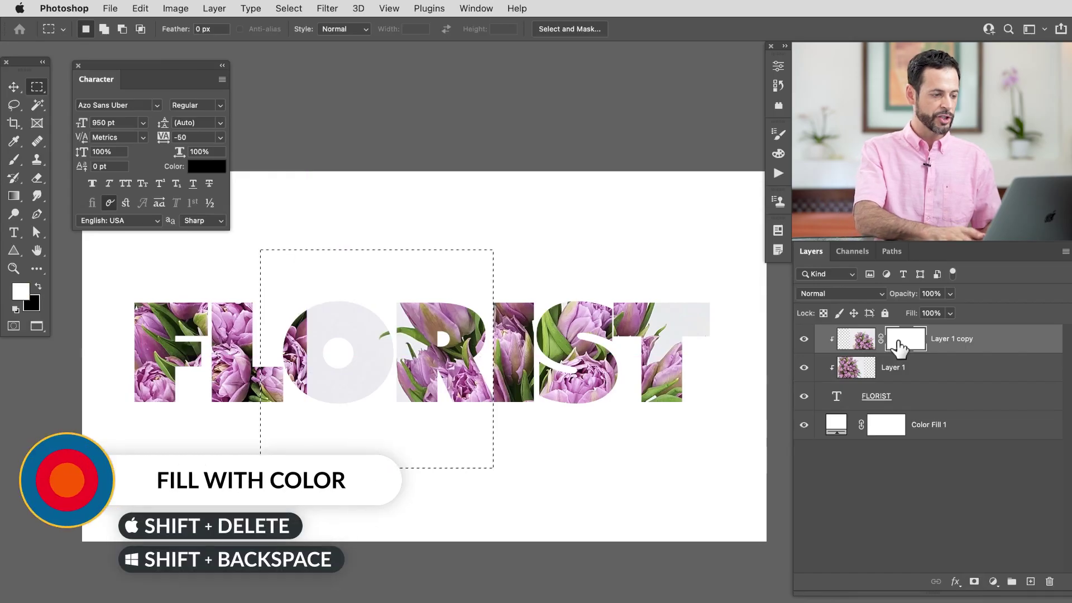
key("shift+BackSpace")
left_click(238, 124)
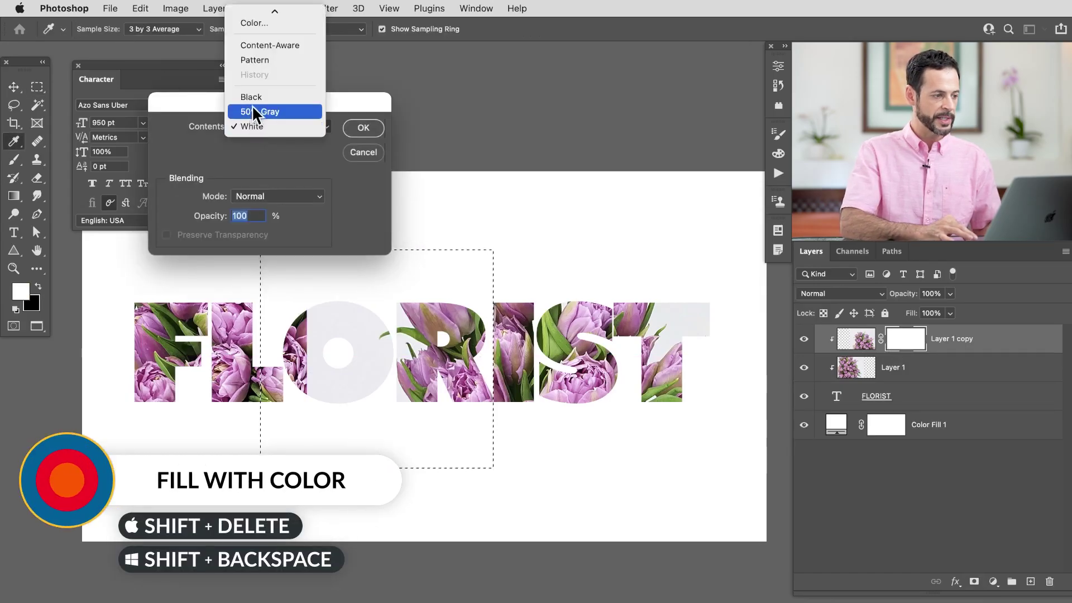
left_click(252, 93)
left_click(361, 129)
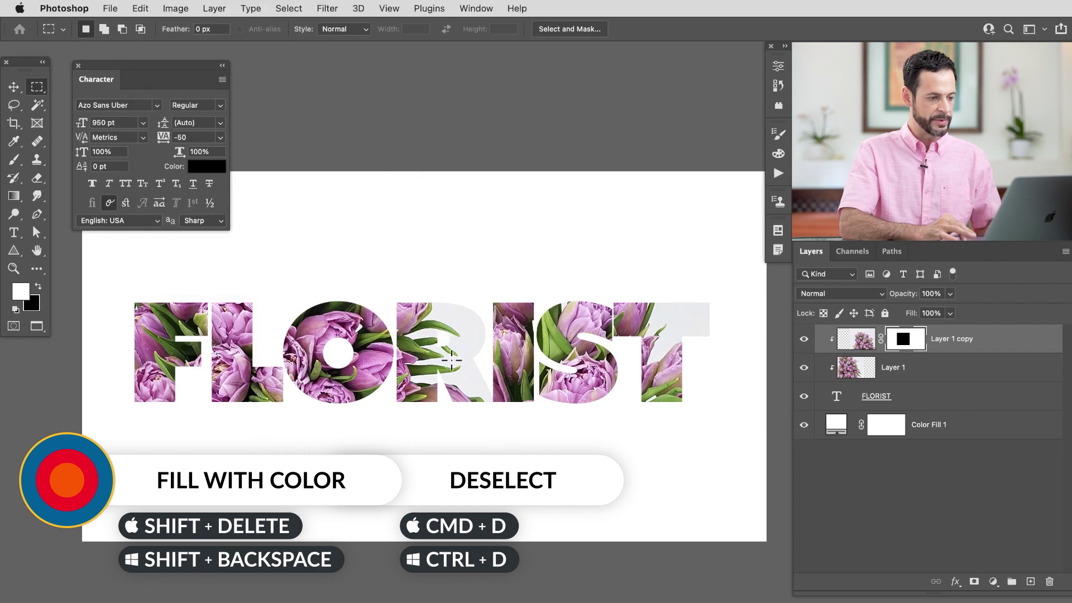
left_click(804, 367)
left_click(804, 368)
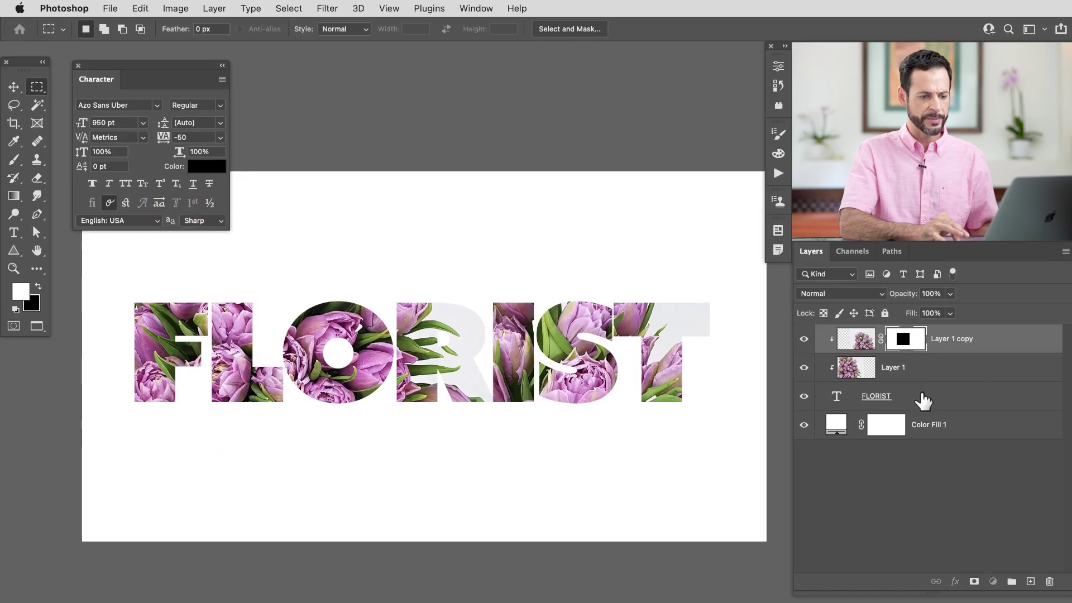
Duplicate the FLORIST text layer as FLORIST copy, then reselect the original FLORIST layer
left_click(922, 398)
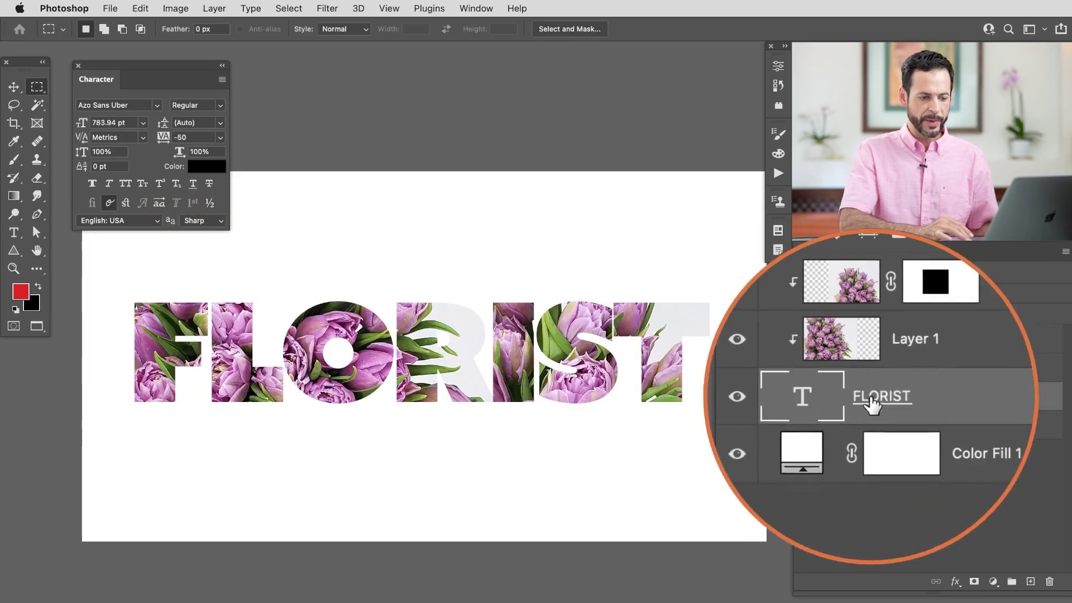
key("super+j")
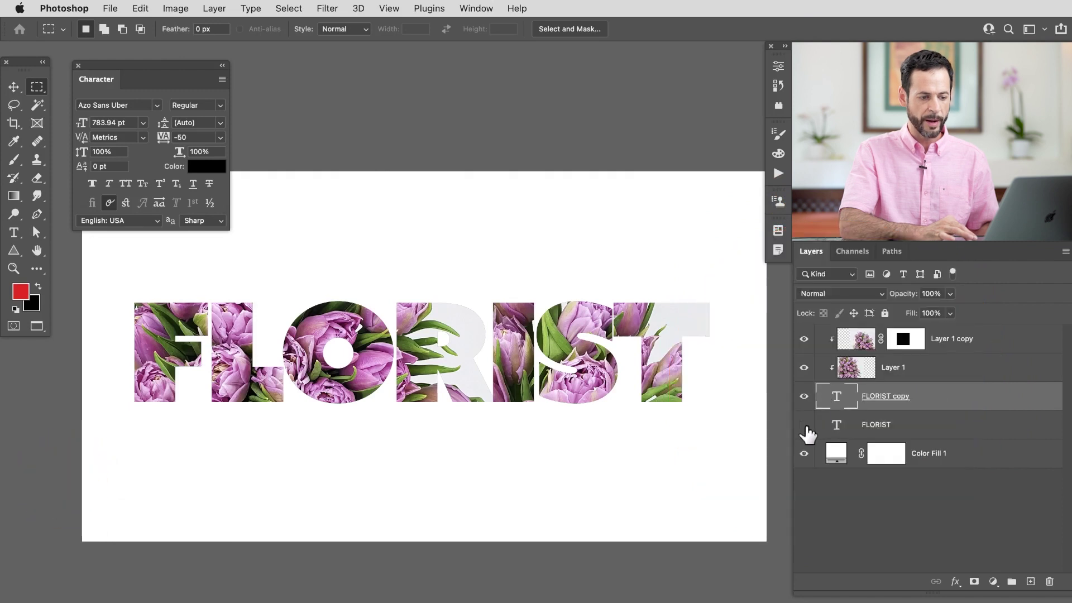
left_click(805, 395)
left_click(805, 395)
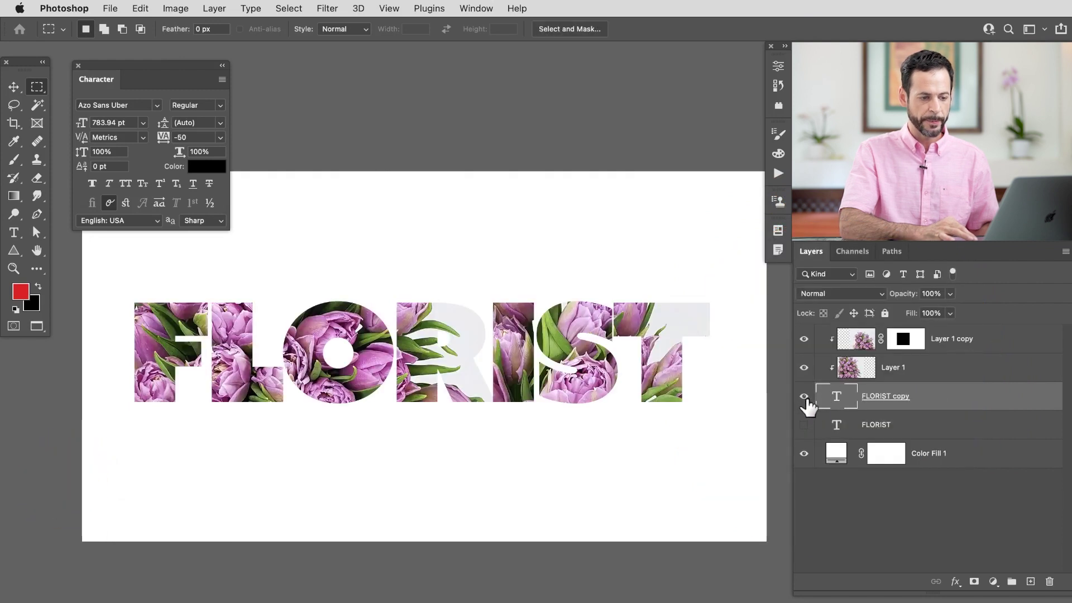
left_click(867, 429)
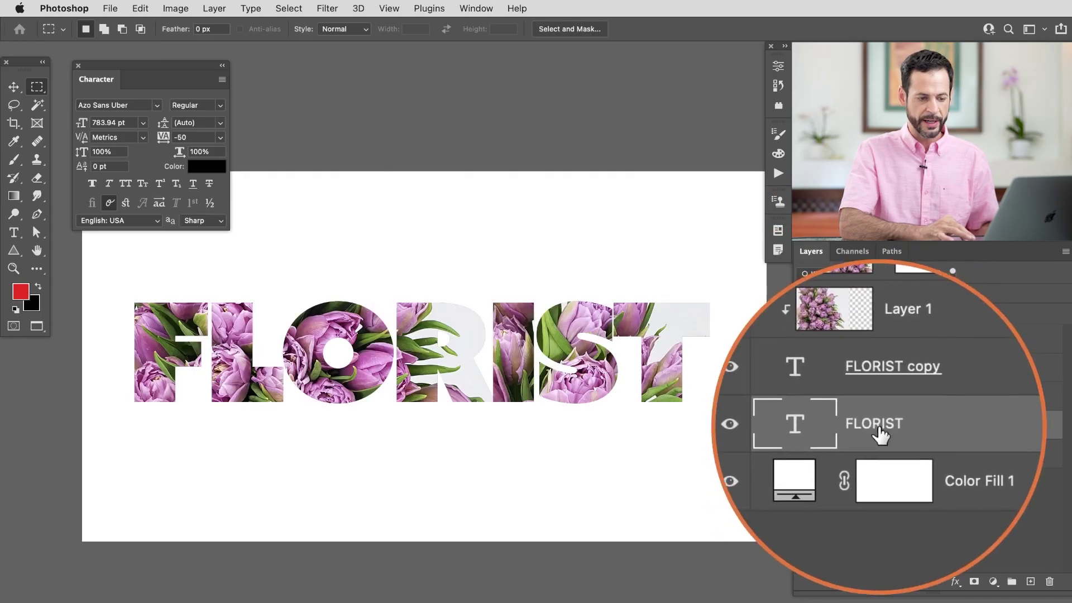
double_click(931, 421)
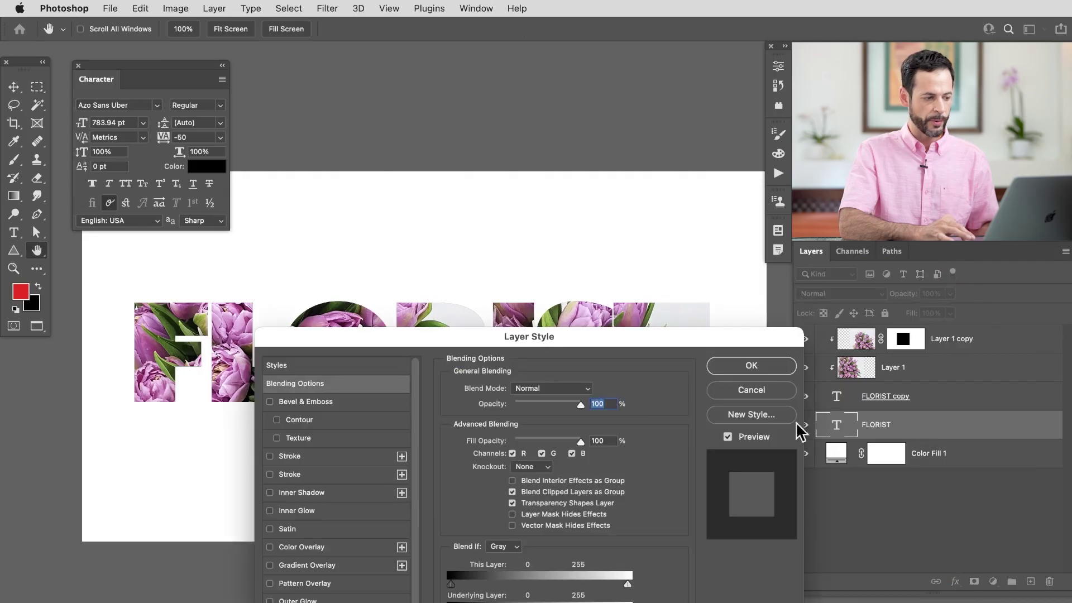
Add a 6 px outside Stroke to FLORIST in a mauve sampled from the tulip petals
left_click(283, 457)
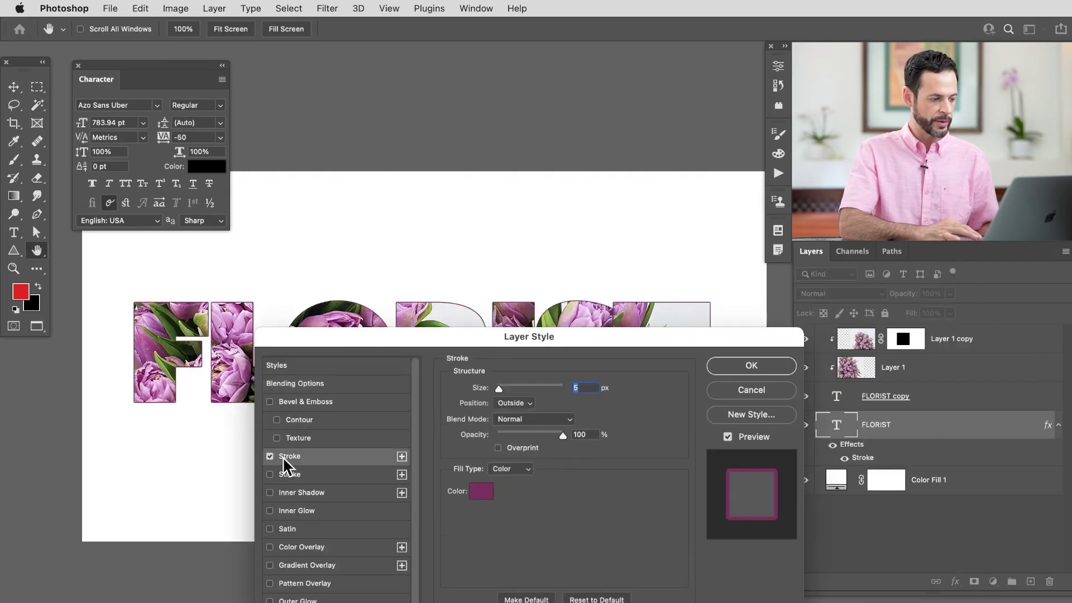
left_click(482, 492)
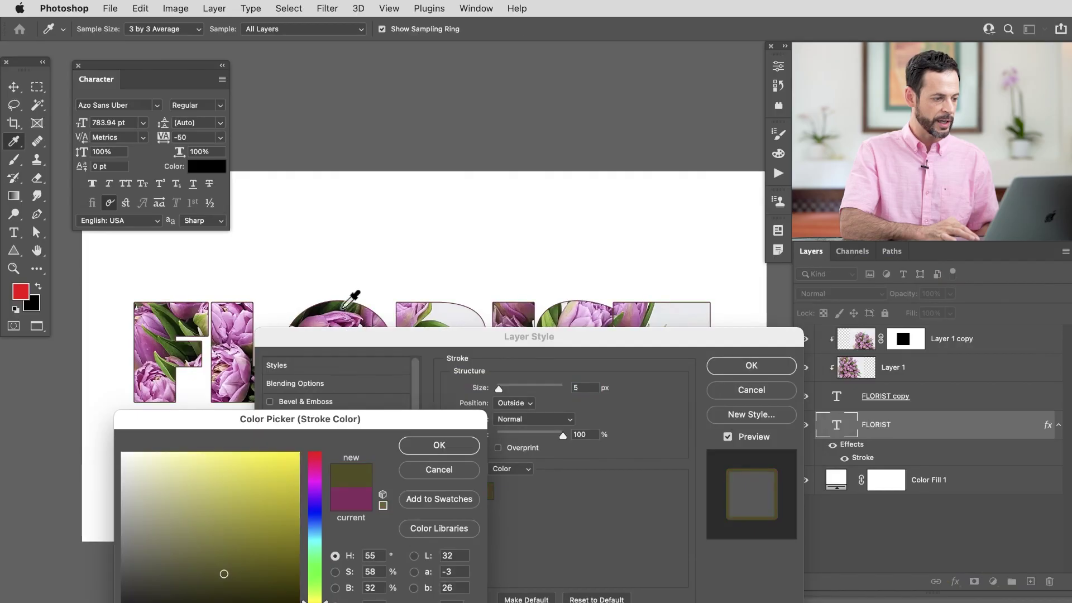
left_click(333, 325)
left_click(244, 319)
left_click(244, 325)
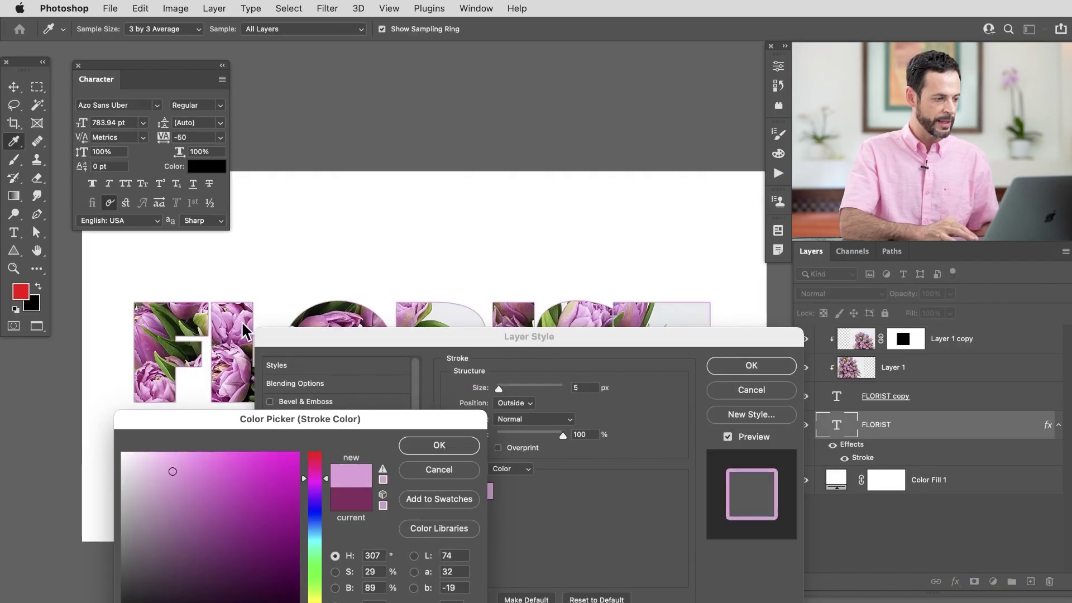
left_click(159, 345)
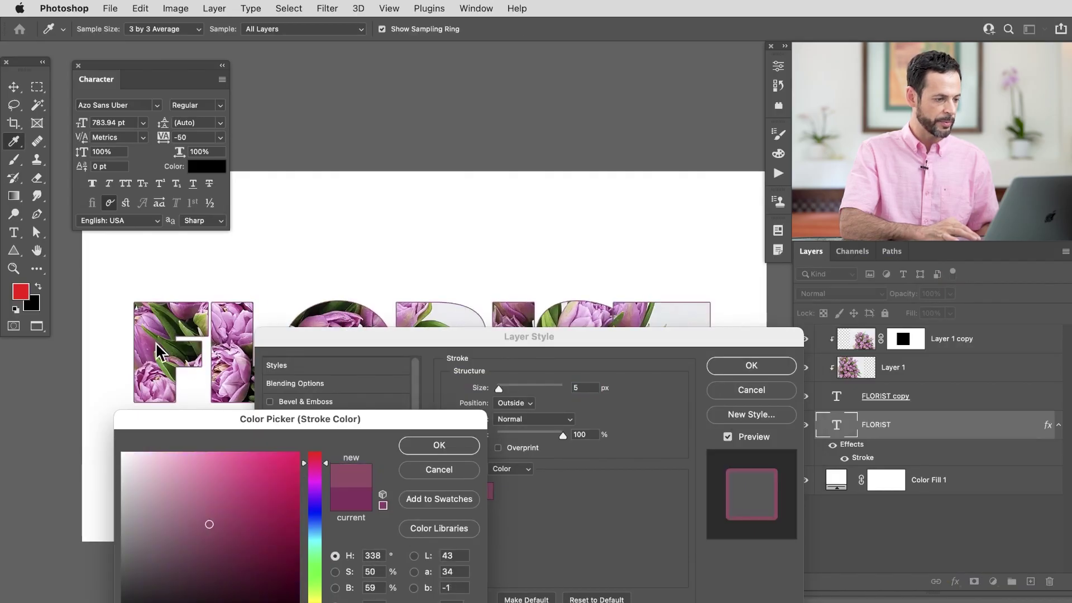
left_click(448, 444)
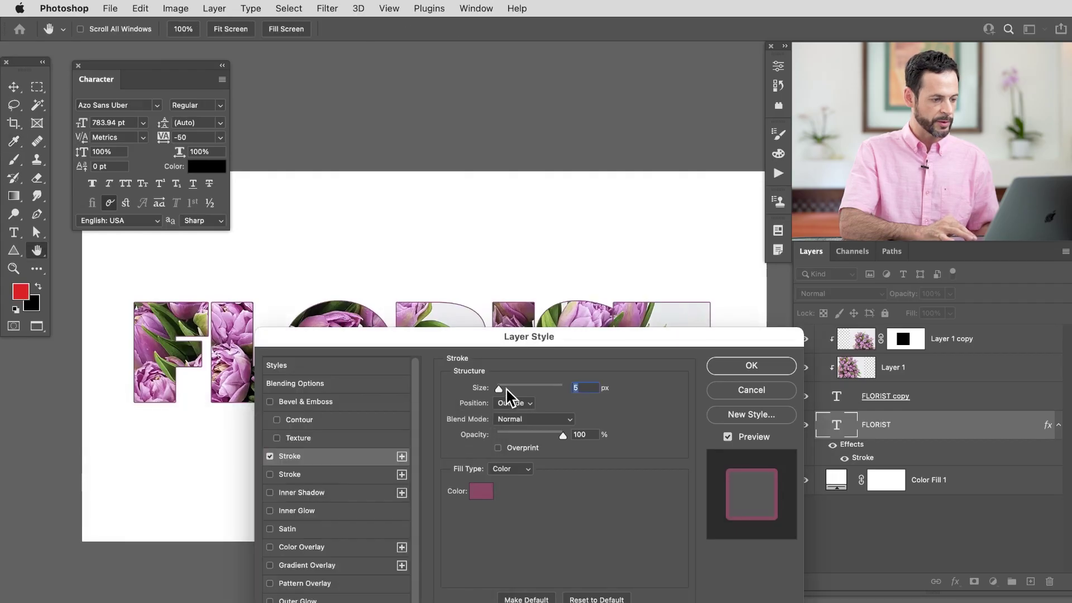
left_click_drag(541, 345, 745, 272)
left_click_drag(704, 312, 703, 311)
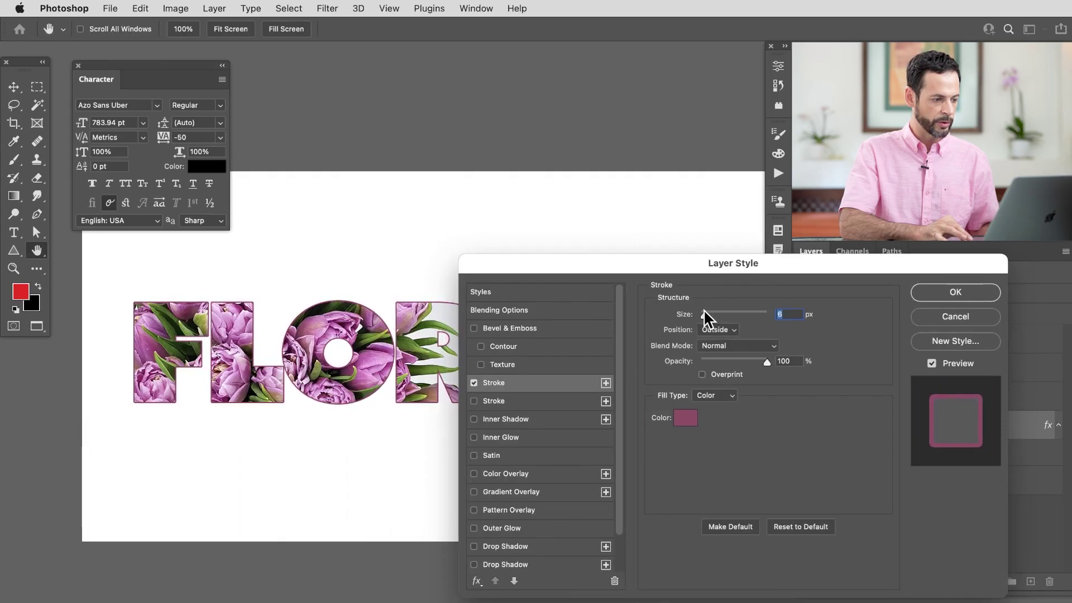
left_click(939, 293)
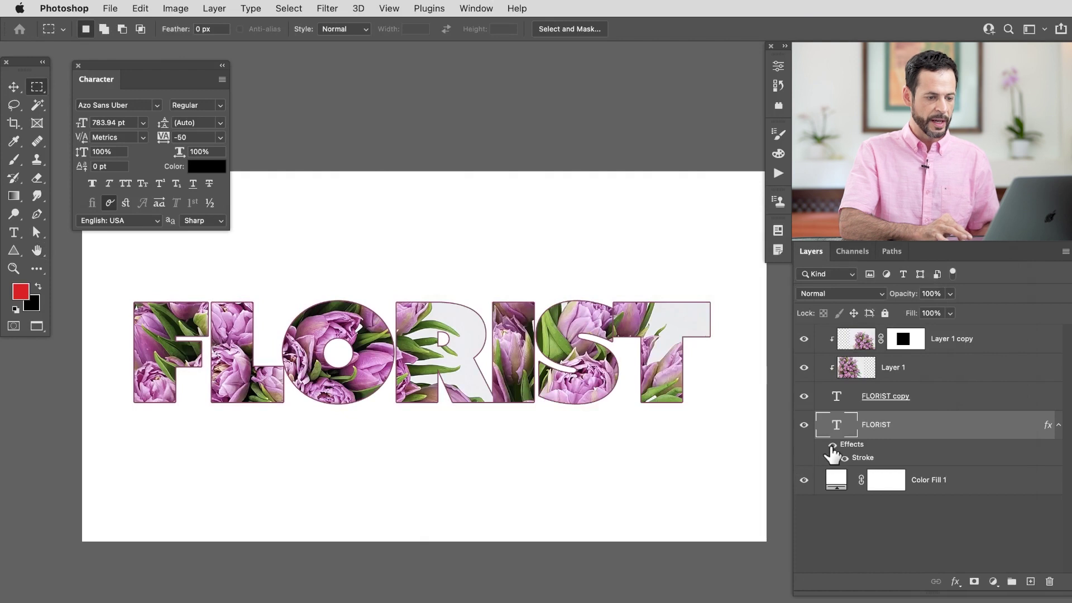
left_click(804, 425)
left_click(804, 425)
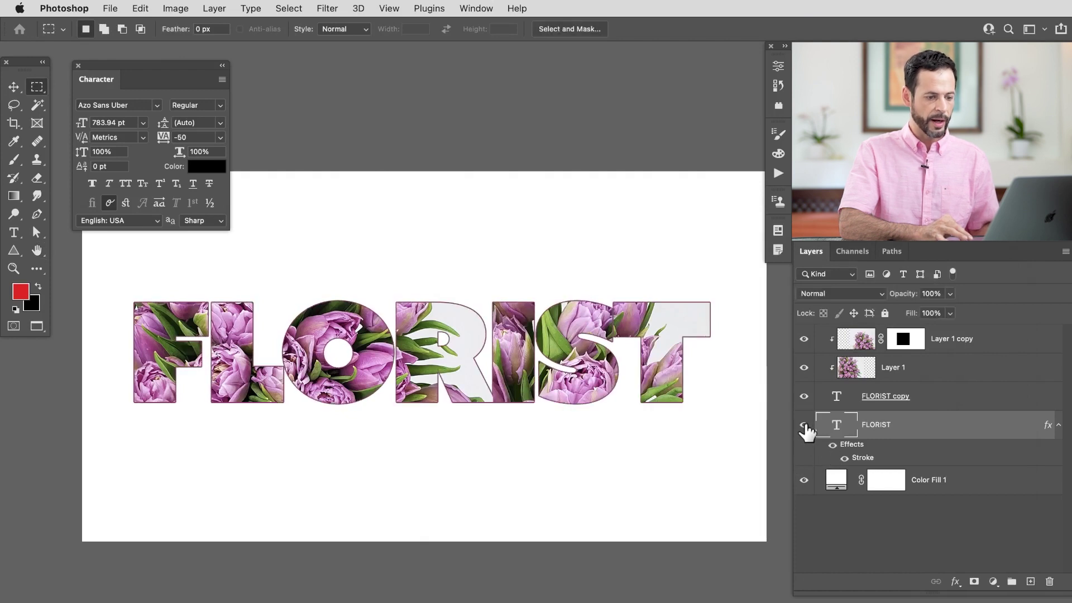
left_click(804, 425)
left_click(803, 425)
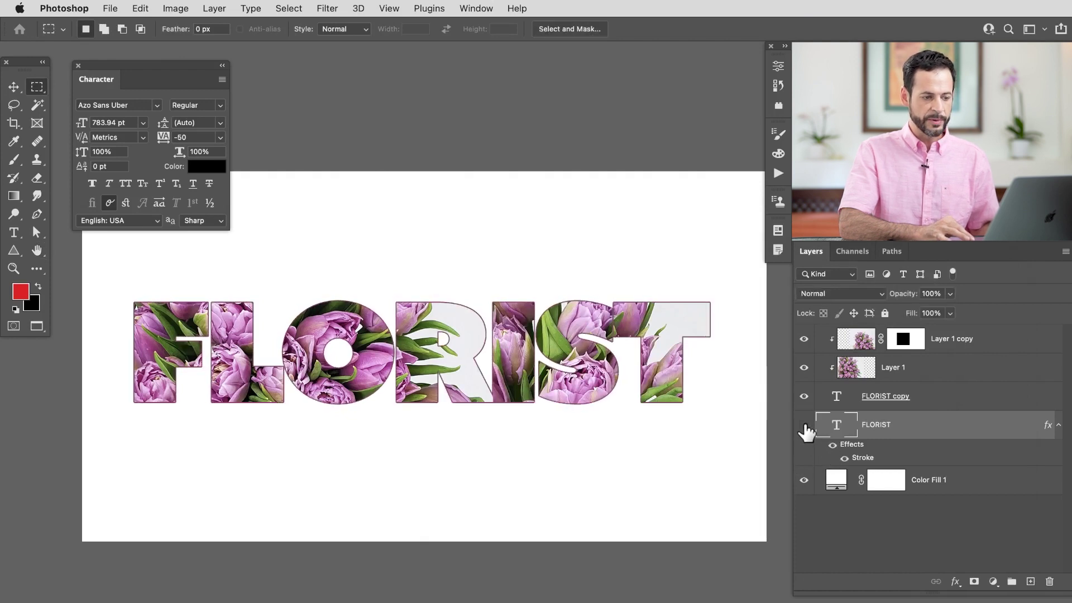
left_click(804, 425)
left_click(804, 425)
left_click(908, 405)
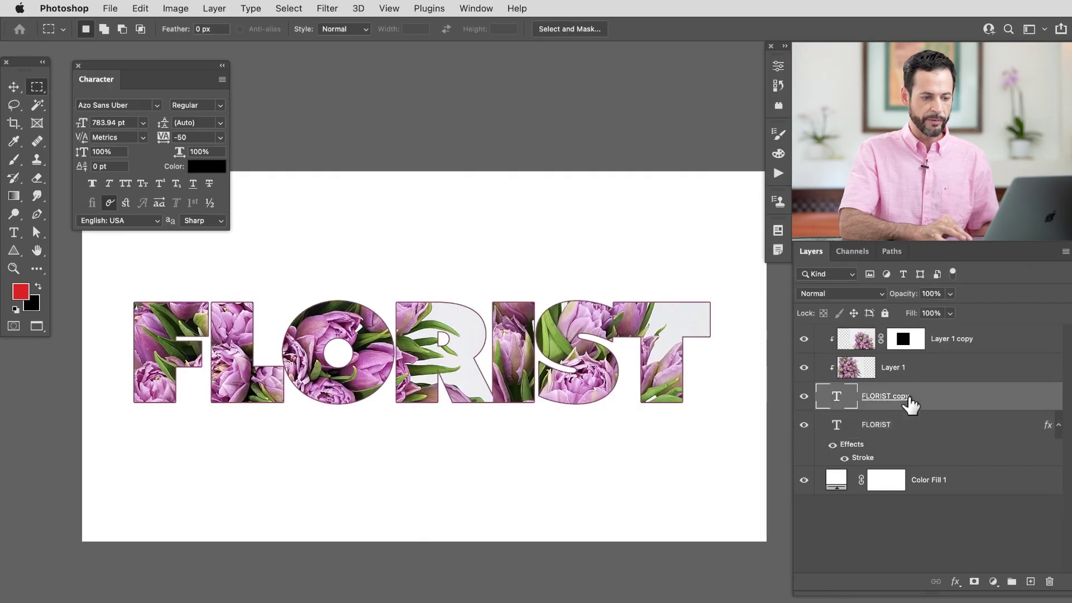
left_click(804, 425)
left_click(804, 425)
left_click(804, 425)
left_click(804, 425)
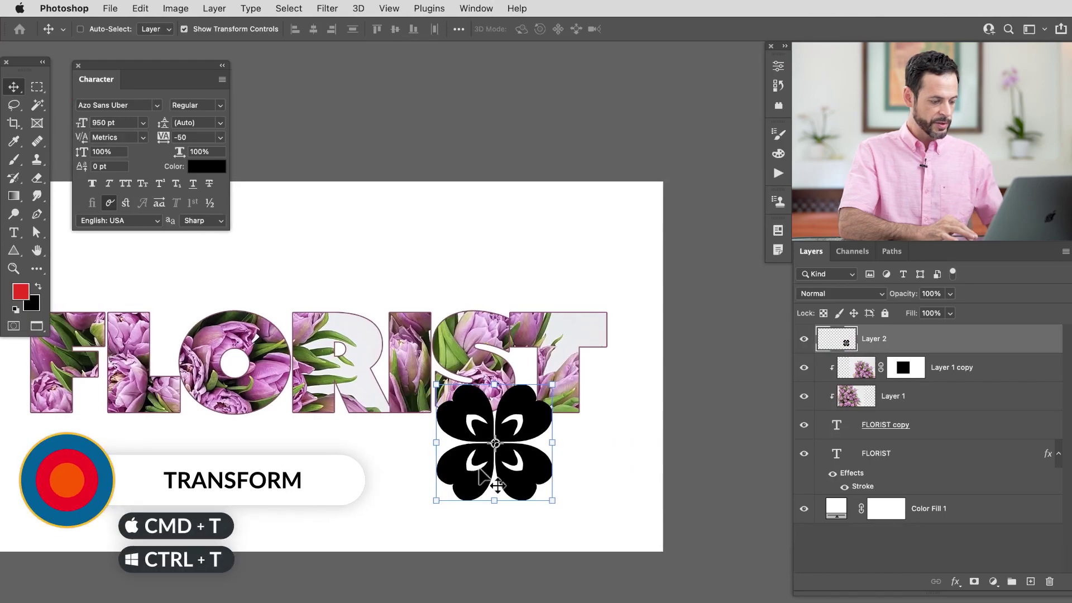
Scale the black flower down to about 350 × 350 px and move it above the I of FLORIST
key("super+t")
left_click_drag(552, 385, 484, 453)
key("Return")
left_click_drag(514, 520, 461, 314)
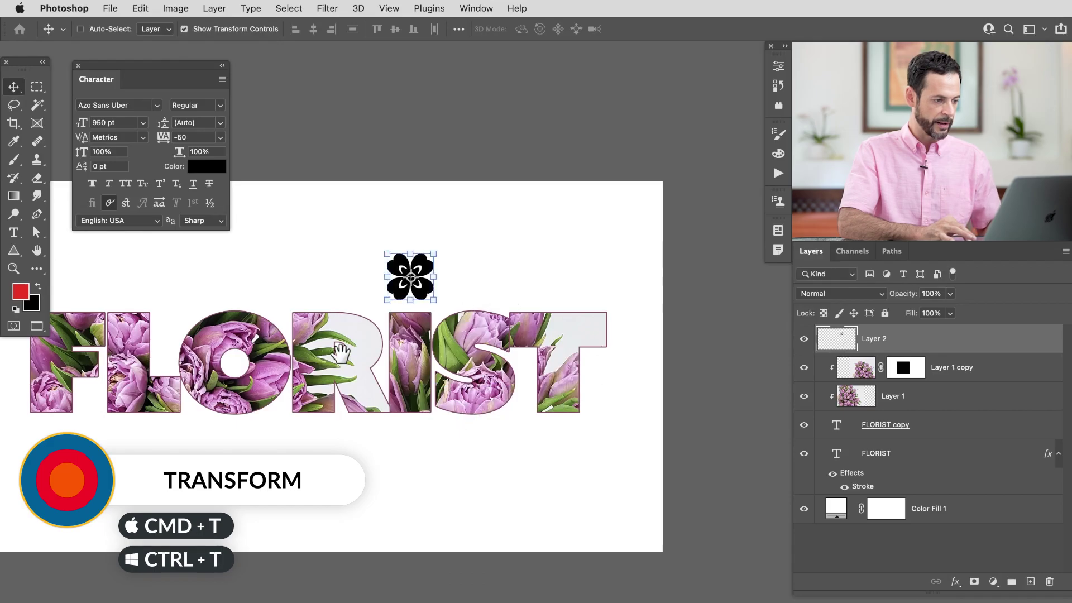
scroll(461, 369, "left", 5)
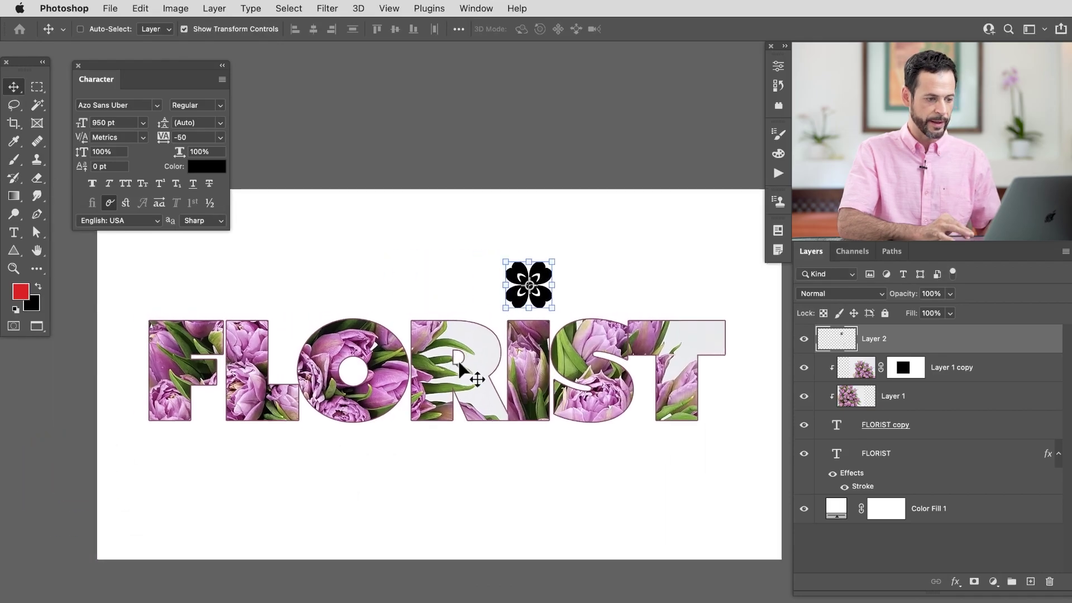
left_click(862, 372)
Duplicate the Layer 1 copy tulip photo, move the copy above Layer 2, and hide it
left_click(805, 367)
left_click(805, 368)
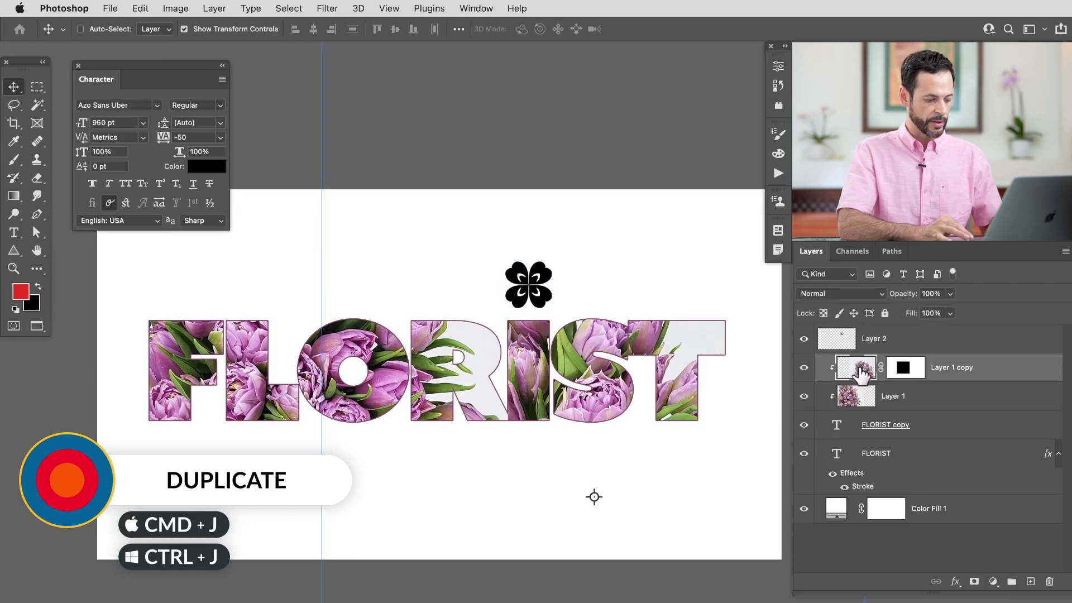
key("super+j")
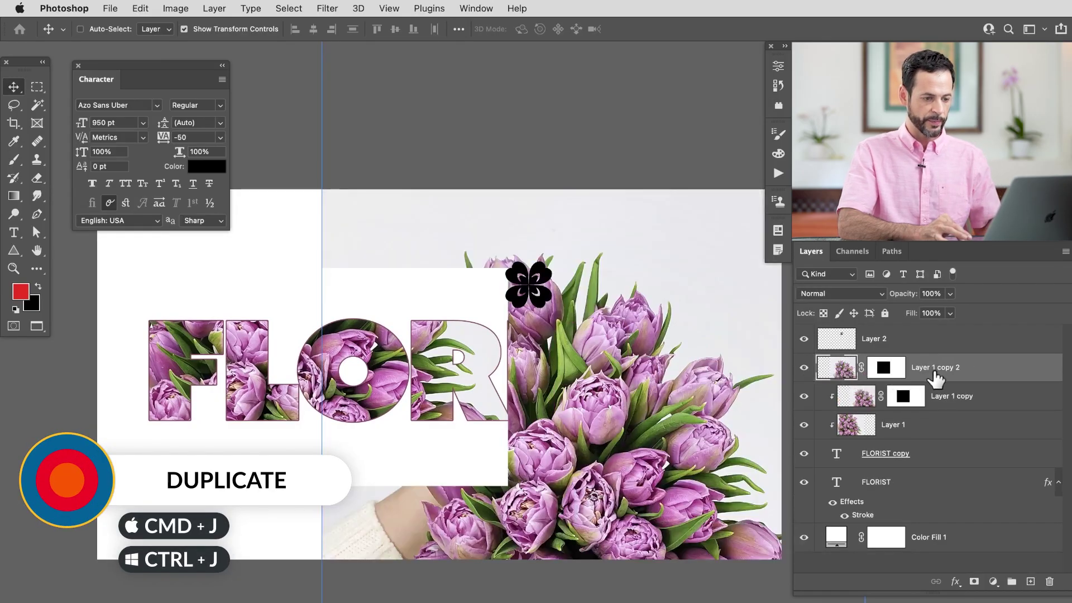
left_click_drag(935, 377, 947, 342)
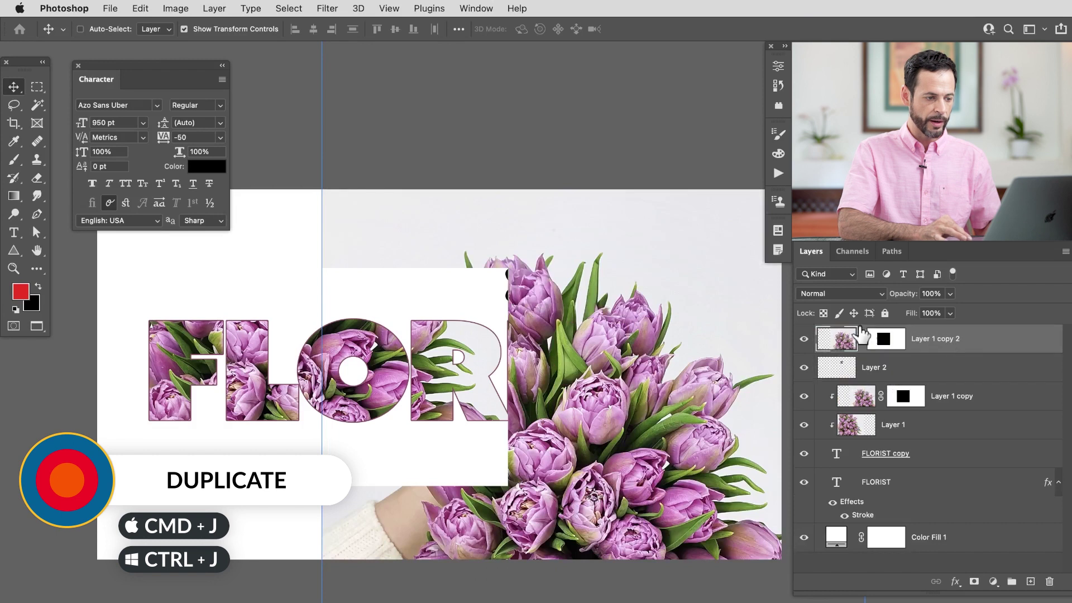
left_click(804, 339)
Rename the flower shape's Layer 2 to 'Flower Icon'
left_click(804, 367)
left_click(804, 367)
left_click(803, 367)
left_click(804, 367)
left_click(839, 368)
double_click(872, 368)
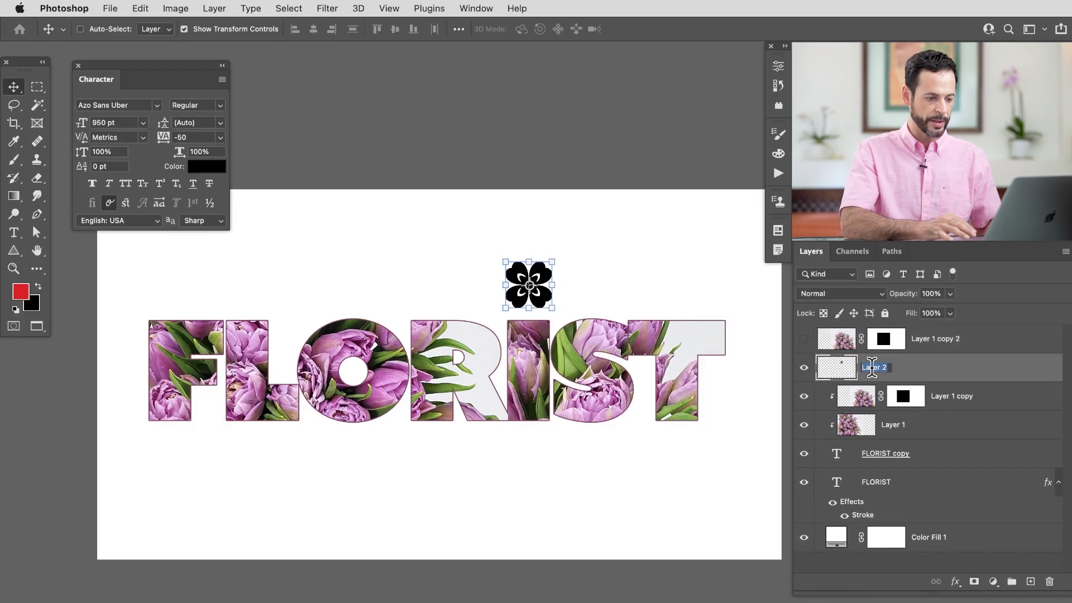
type("Flower Icon")
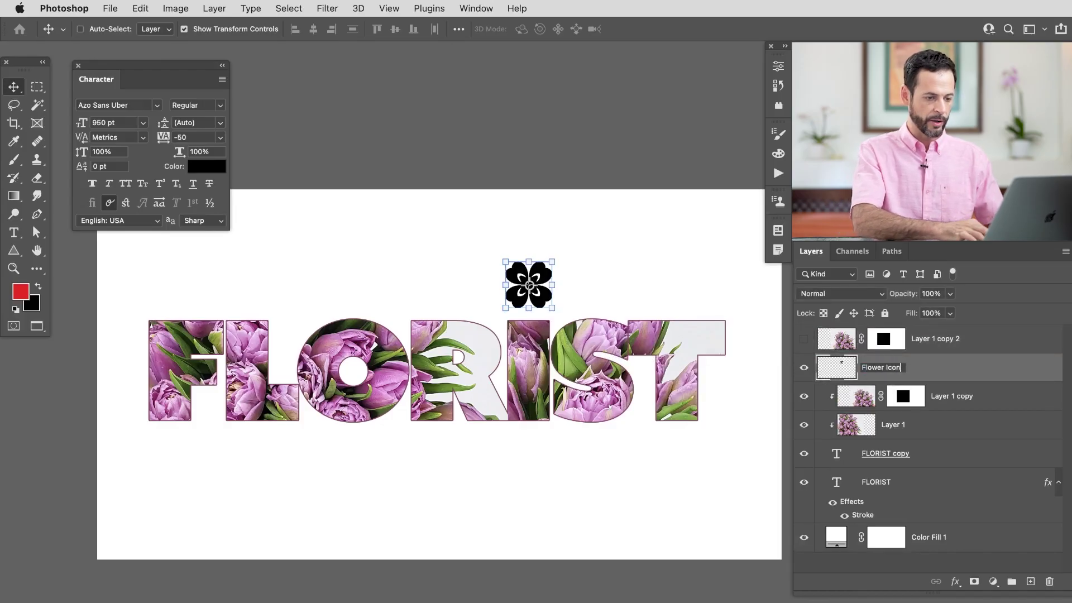
key("Return")
Clip Layer 1 copy 2 into the Flower Icon and shift it to show green leaves and pink petals
left_click(804, 339)
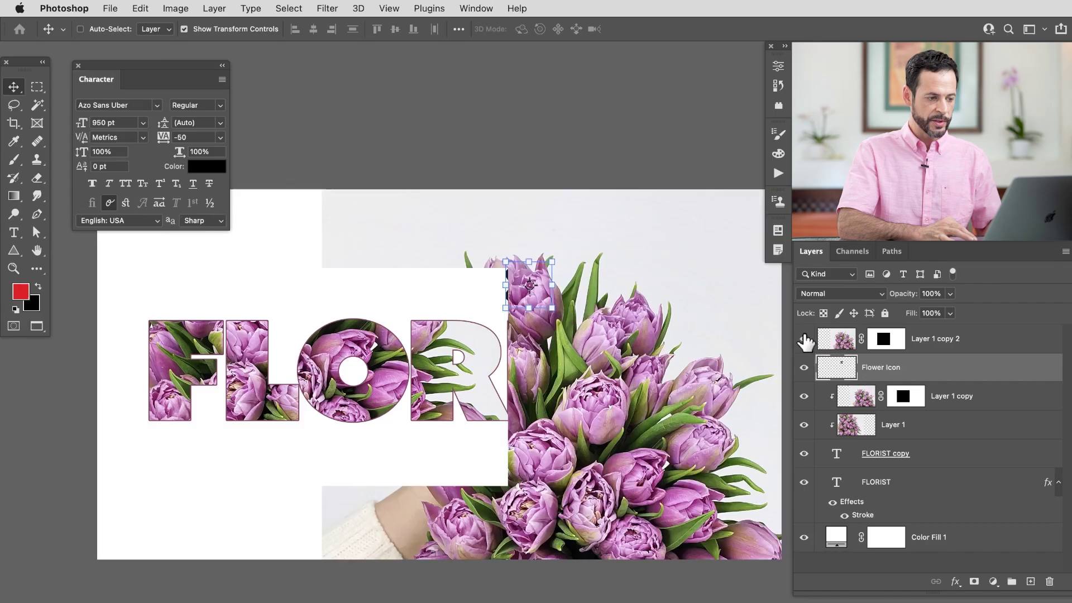
left_click(956, 346)
right_click(976, 350)
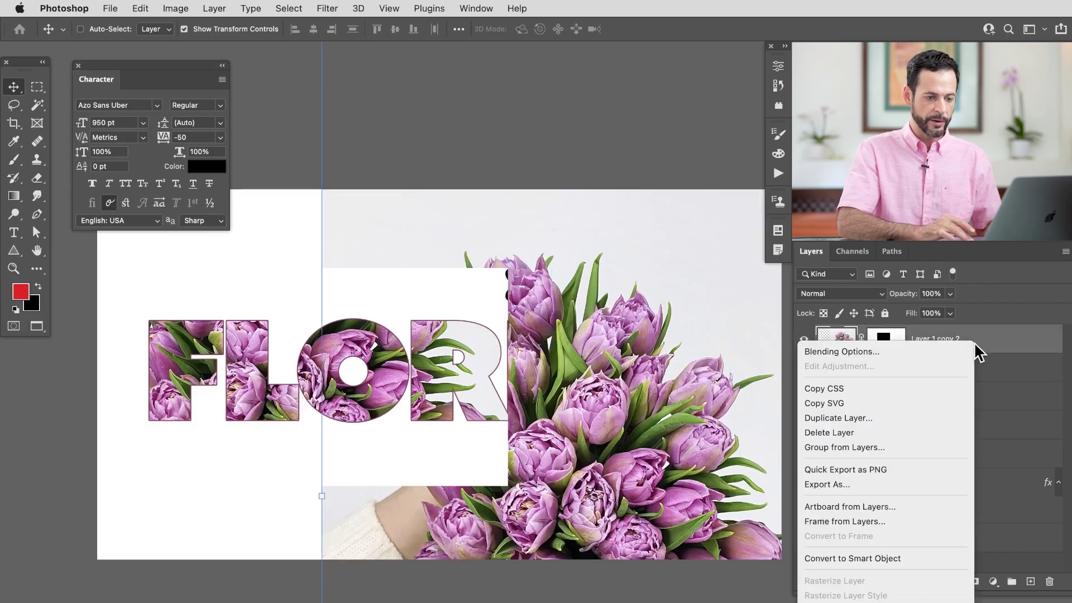
scroll(927, 373, "down", 5)
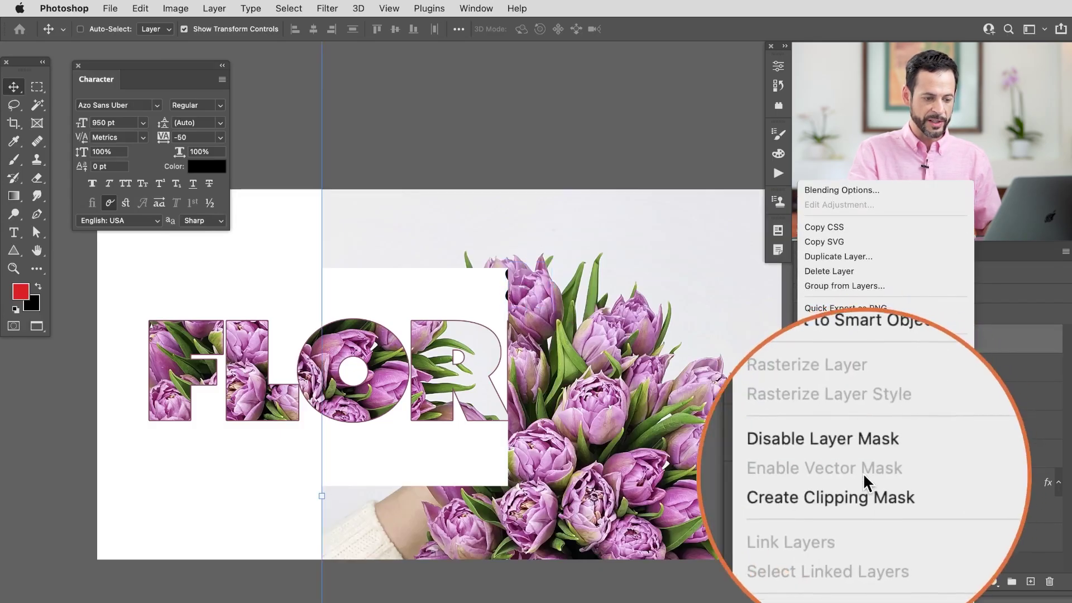
left_click(855, 487)
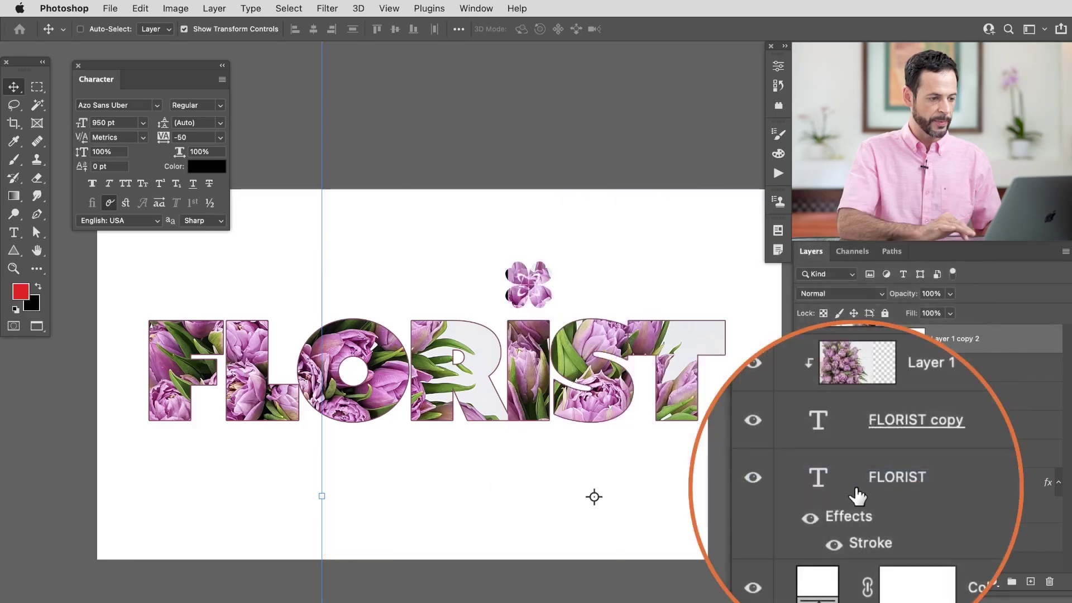
scroll(560, 303, "up", 2)
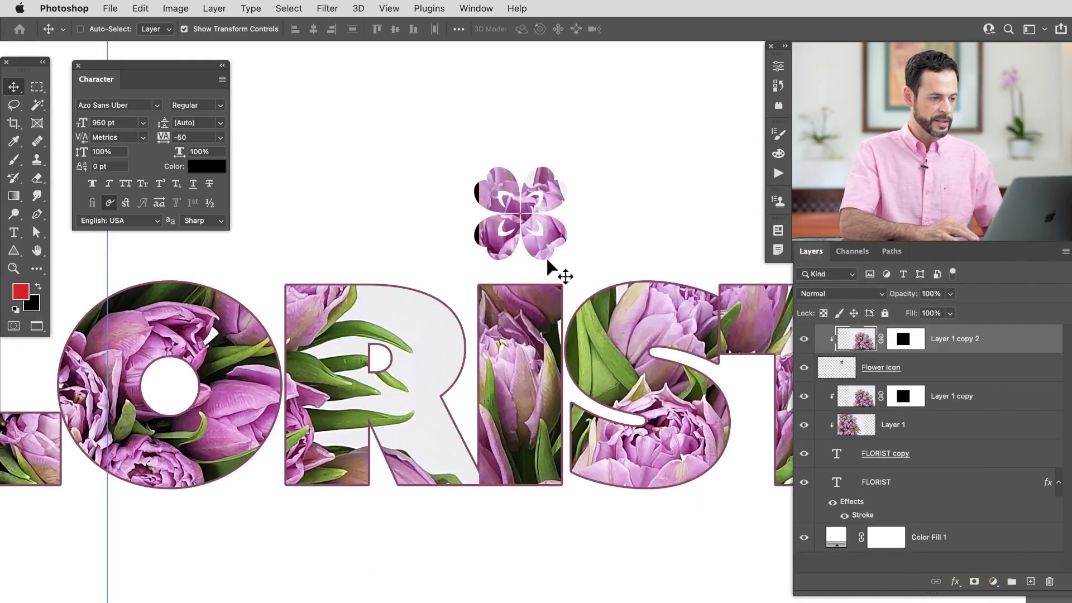
left_click_drag(562, 254, 427, 201)
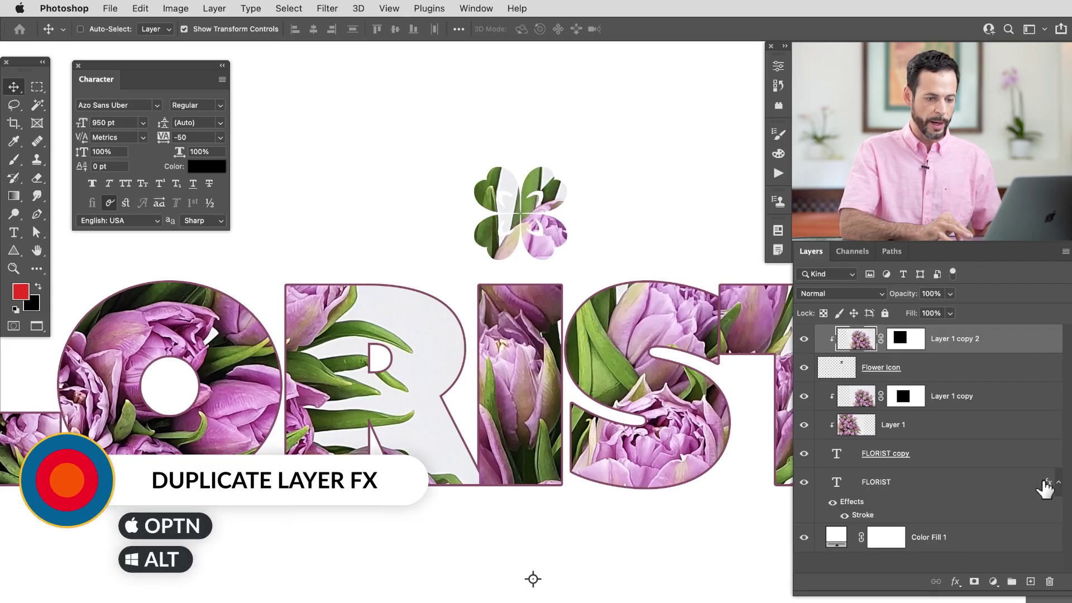
Copy the mauve Stroke effect from the FLORIST layer onto the Flower Icon layer
left_click_drag(985, 372, 986, 368)
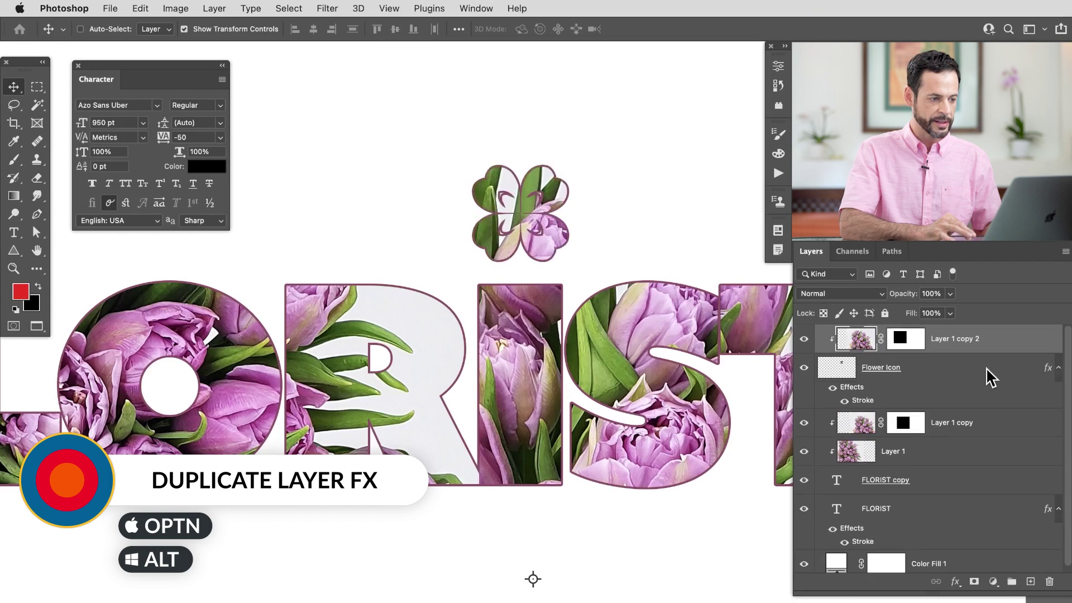